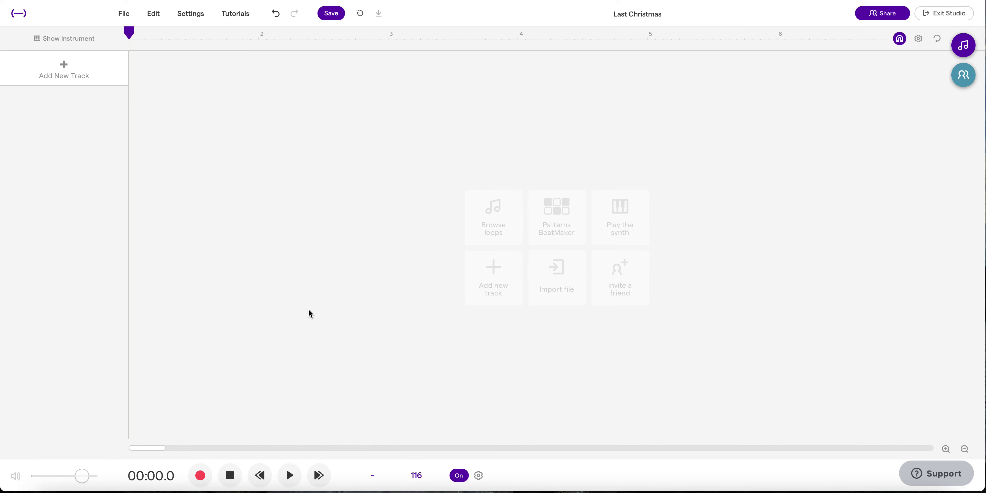
left_click(71, 70)
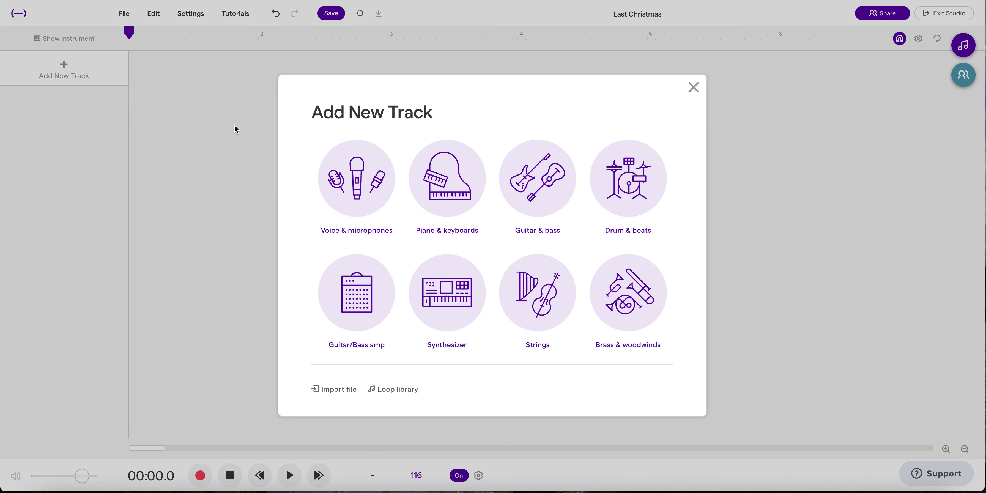
left_click(545, 207)
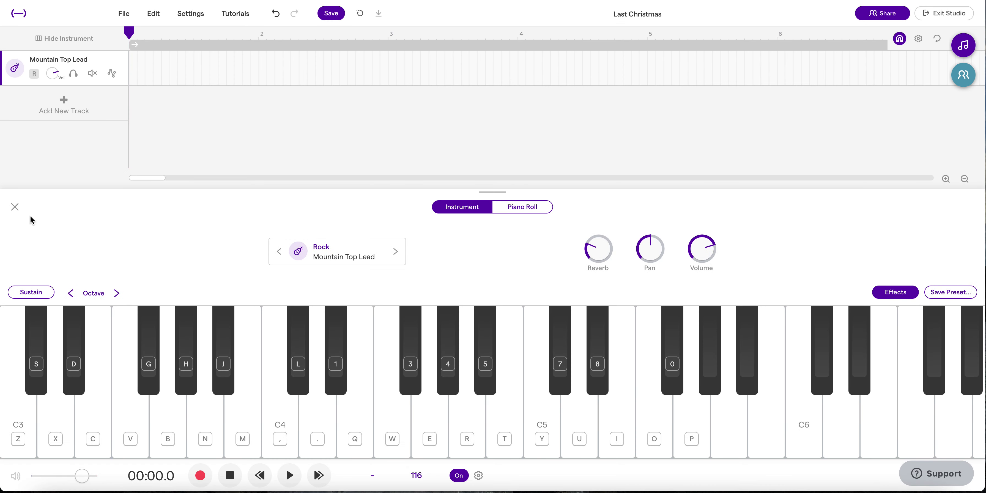
left_click(15, 207)
left_click(124, 60)
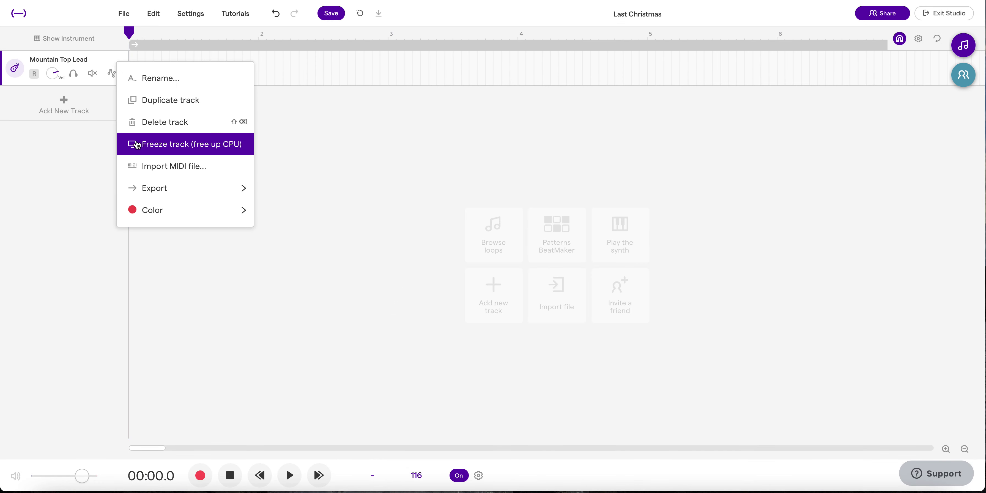
left_click(154, 122)
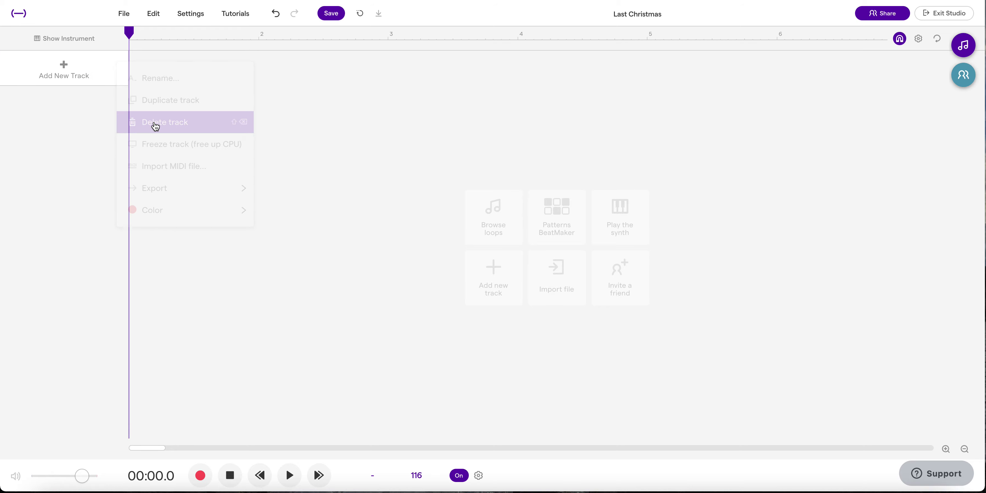
Step: Add a new Drum & beats track to the project
left_click(72, 67)
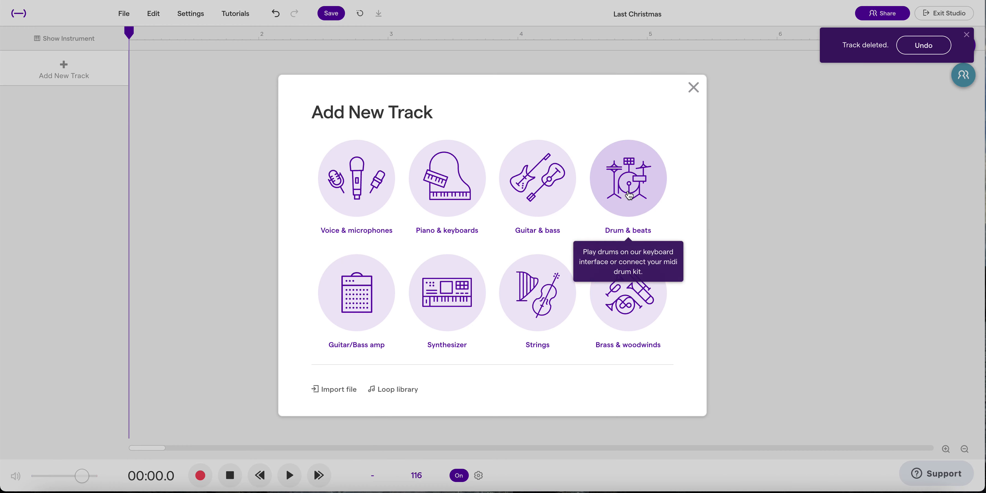
left_click(627, 191)
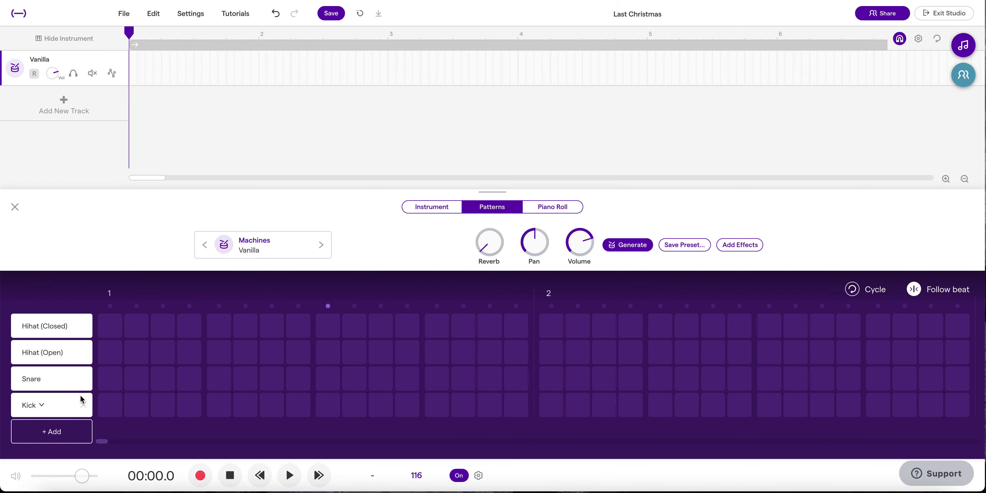
Step: Remove the Hihat (Closed), Hihat (Open) and Snare rows from the drum pattern, keeping only the Kick row
left_click(83, 326)
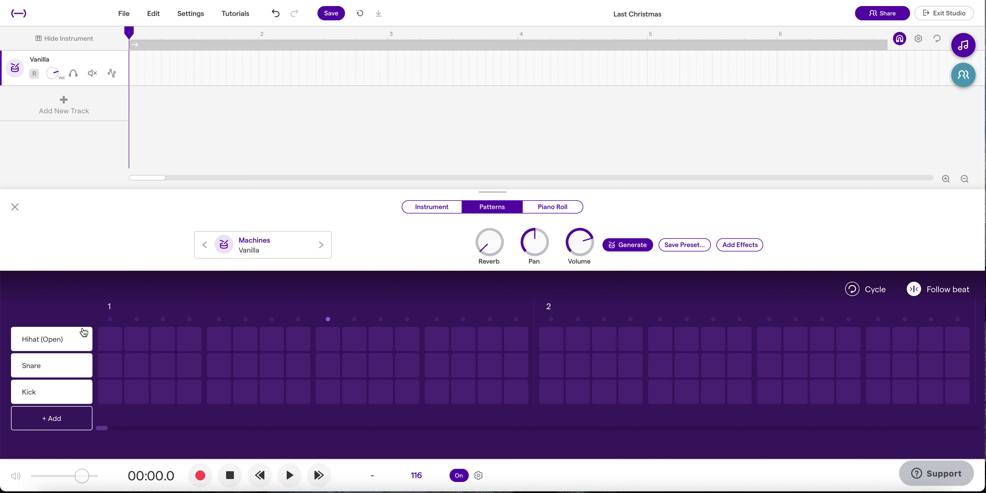
left_click(84, 339)
left_click(83, 343)
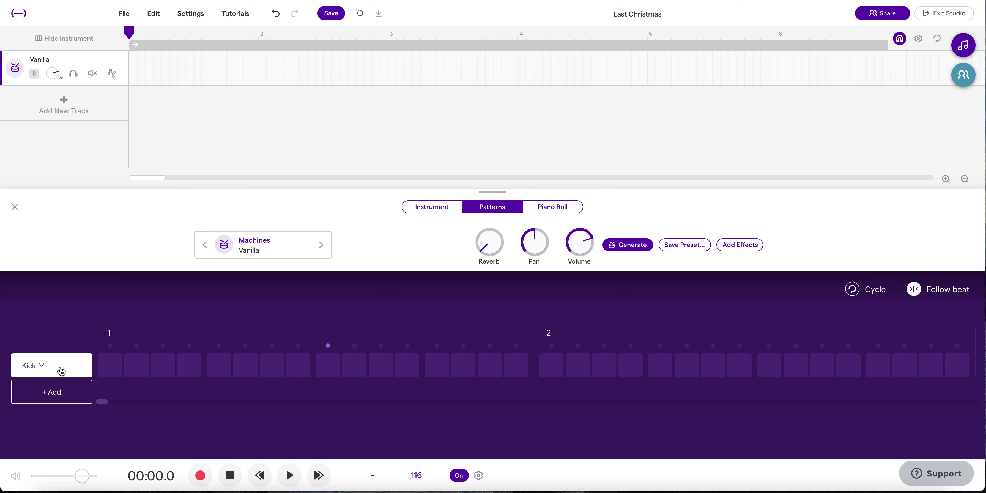
Step: Rebuild the pattern rows as Hihat (Closed), Hihat (Open), Snare and Kick by reassigning the existing row and adding three more
left_click(40, 367)
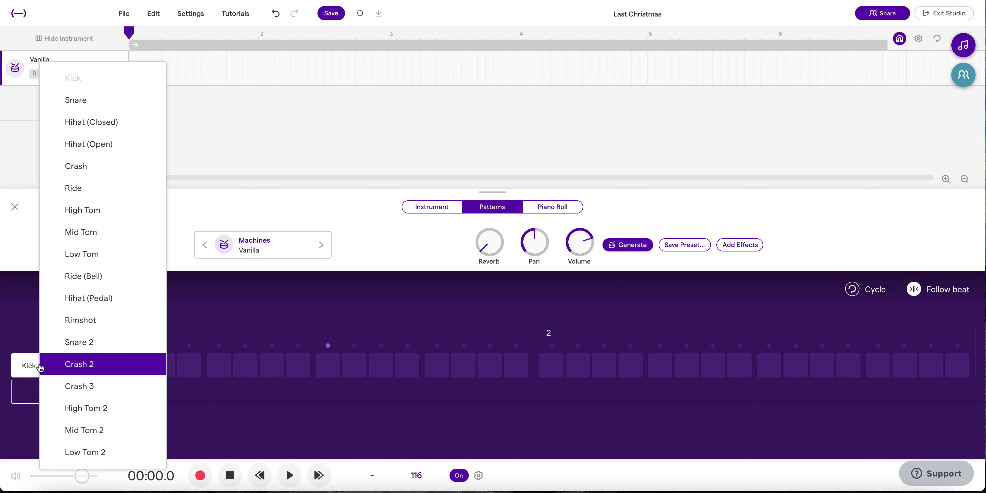
left_click(74, 131)
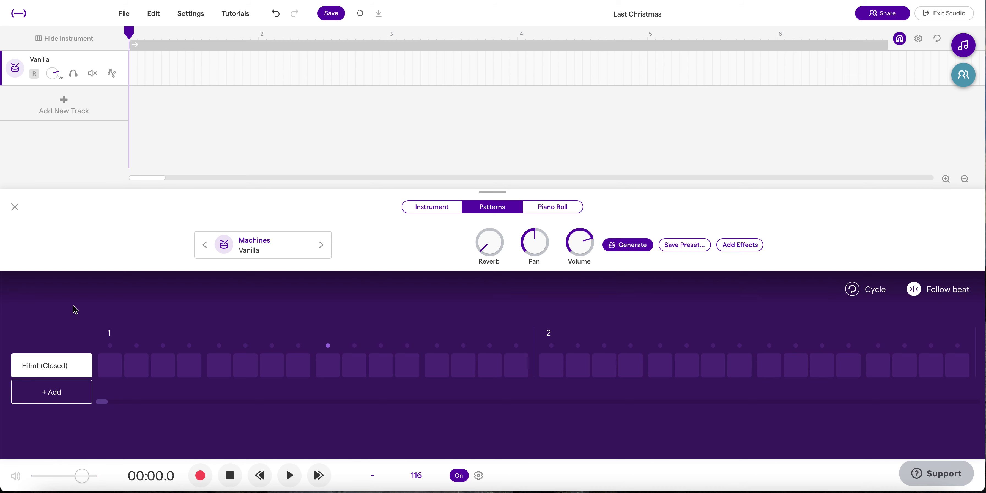
left_click(49, 398)
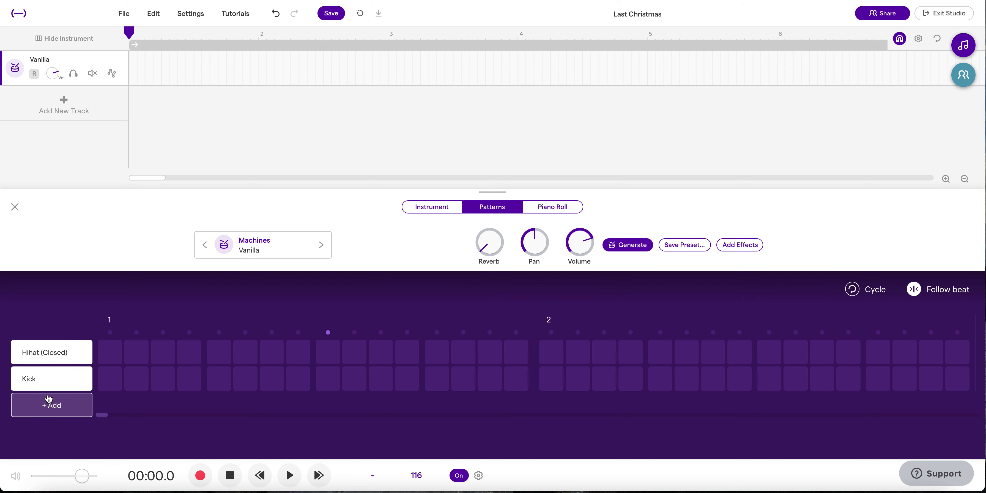
left_click(42, 380)
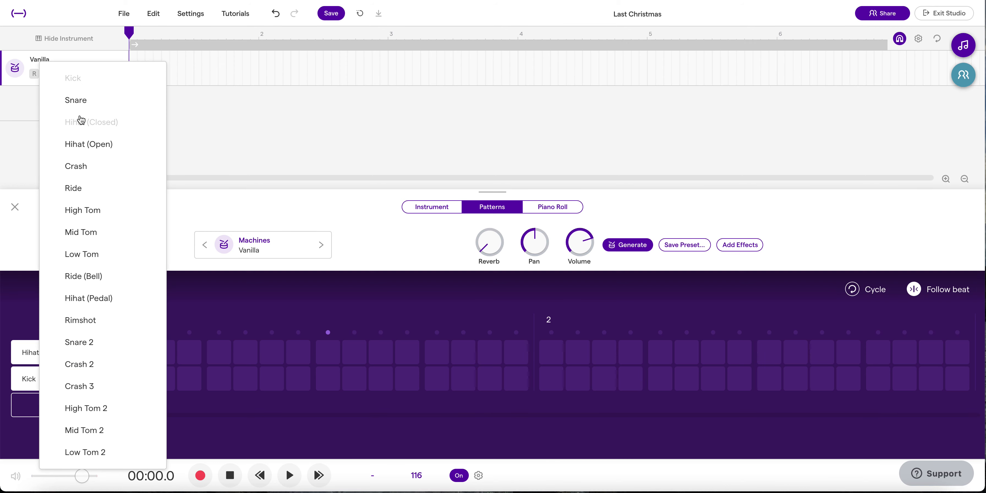
left_click(81, 146)
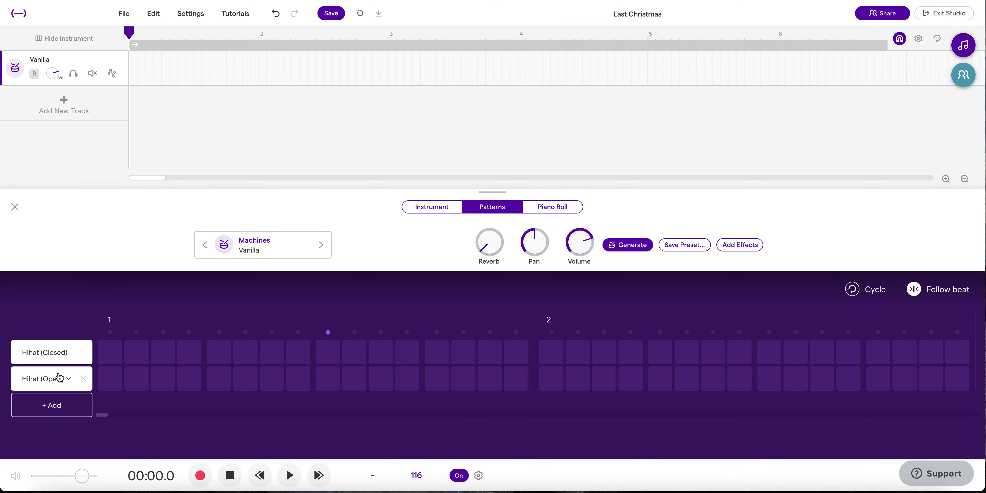
left_click(55, 409)
left_click(42, 394)
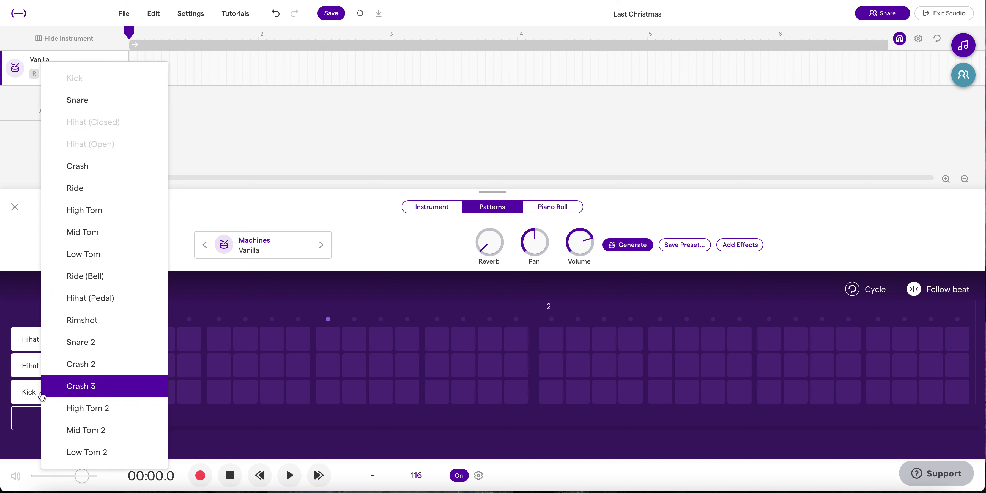
left_click(91, 101)
left_click(53, 418)
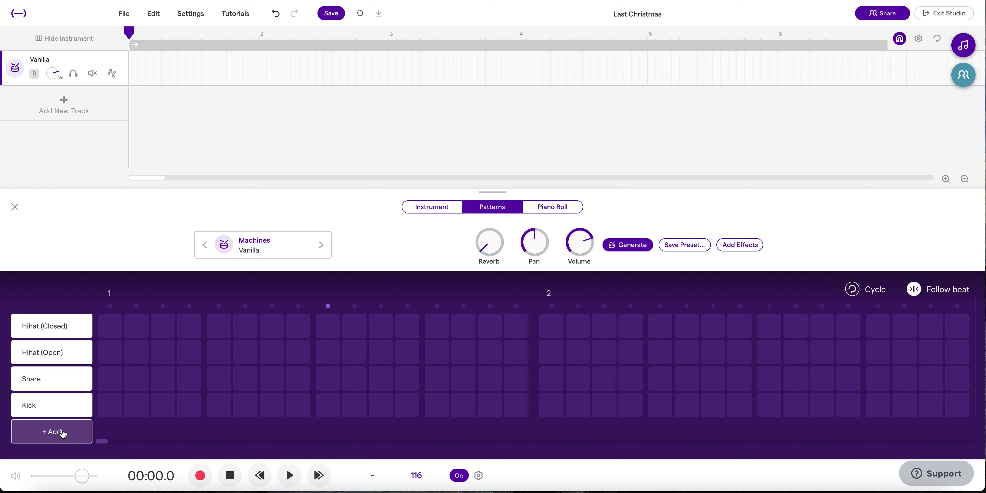
Step: Place Kick hits on beats 1 and 3 of both bar 1 and bar 2
left_click(111, 406)
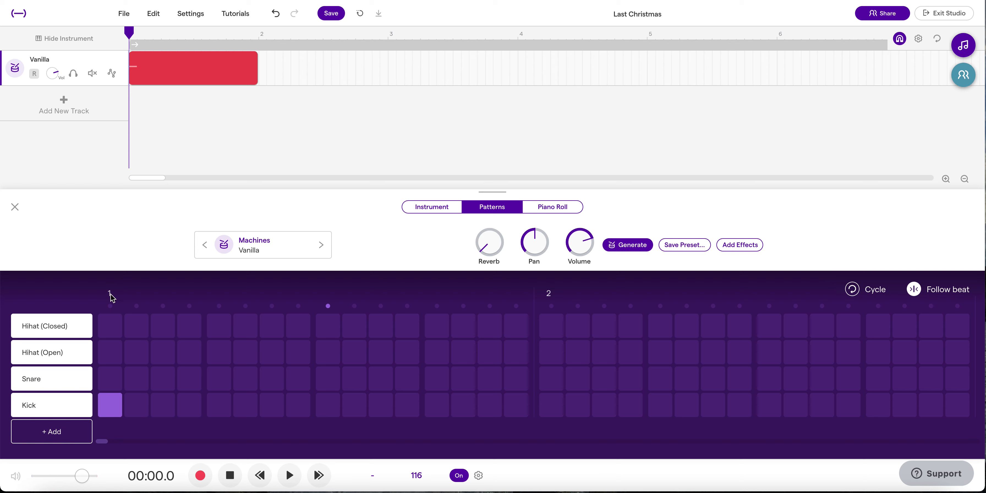
mouse_move(81, 326)
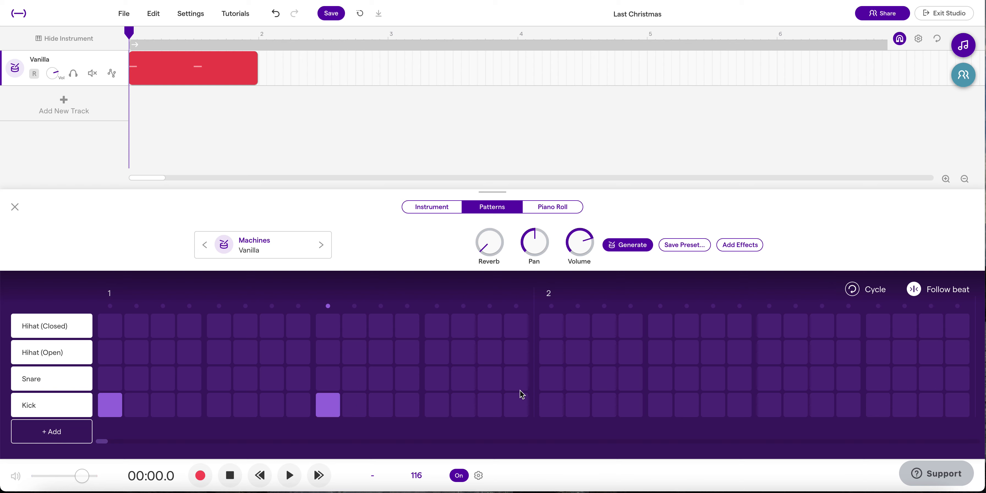
left_click(550, 404)
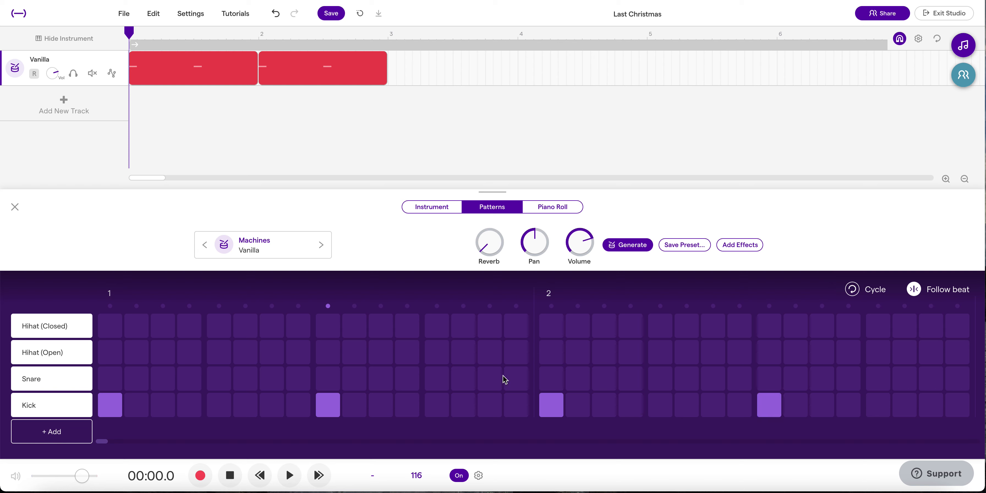
Step: Place Snare hits on beats 2 and 4 of both bars, plus an extra one on step 11 of bar 2
mouse_move(55, 381)
left_click(223, 381)
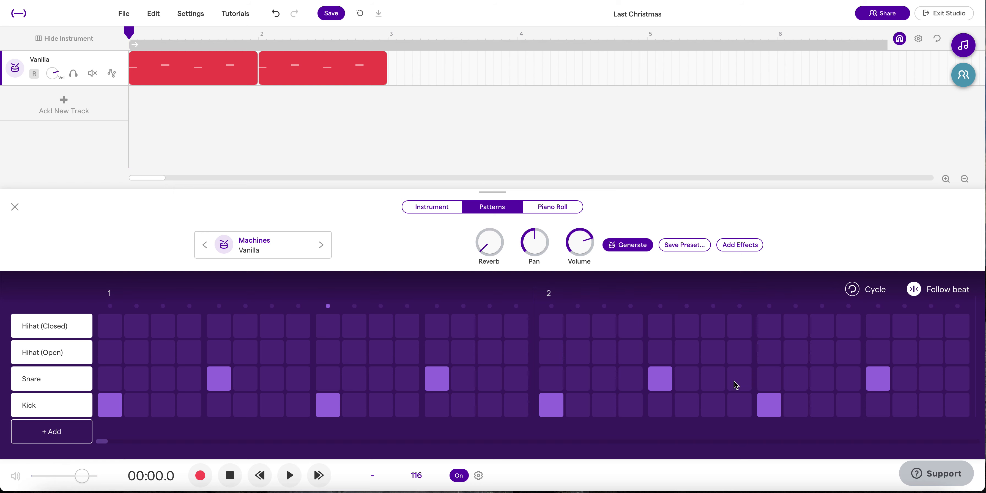
scroll(621, 379, "right", 5)
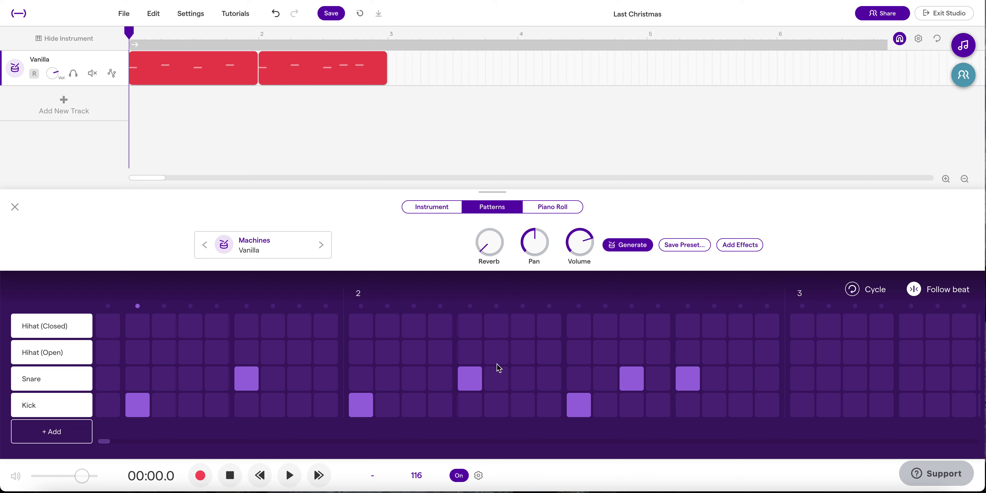
Step: Place Hihat (Closed) hits on steps 1, 3, 5, 7, 9, 11, 13 and 14 of bar 1 and Hihat (Open) on step 15
scroll(402, 363, "left", 5)
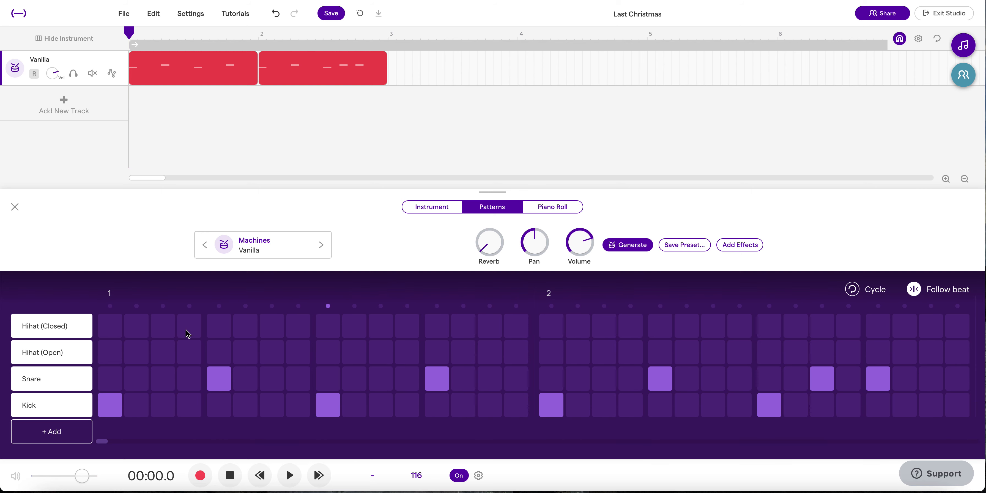
left_click(114, 326)
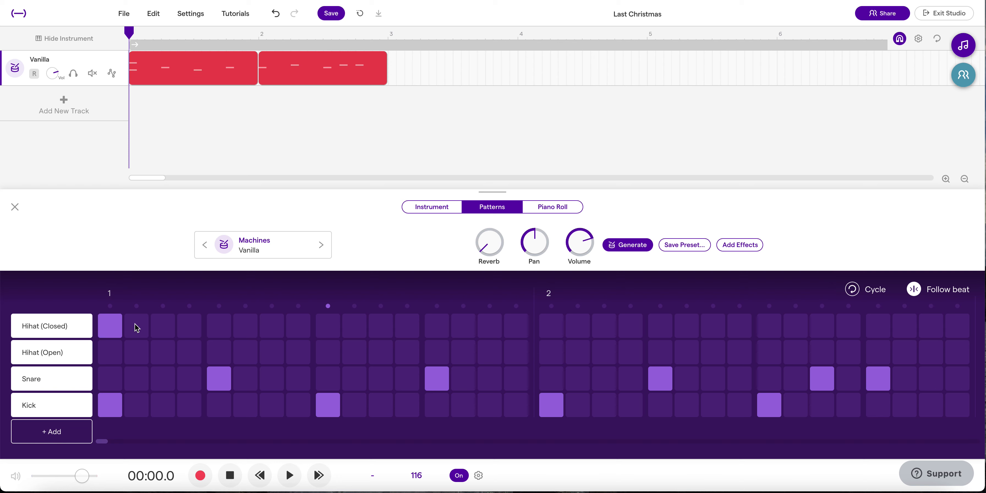
left_click(167, 329)
left_click(220, 327)
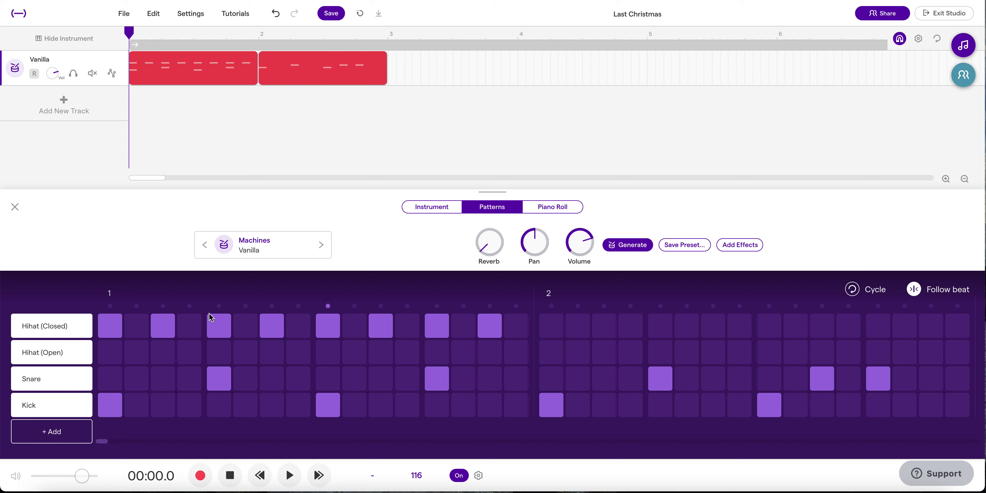
left_click(486, 355)
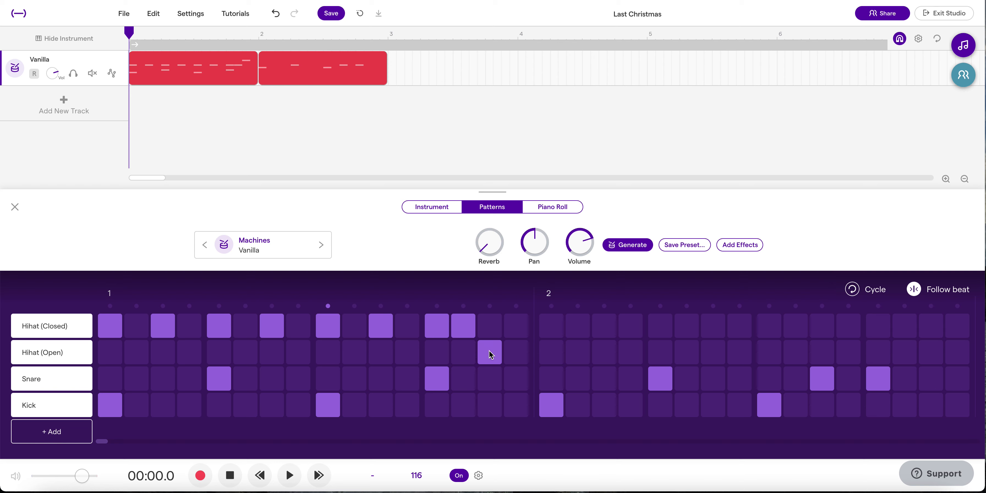
Step: Place Hihat (Closed) hits on steps 1, 3, 5, 6, 9, 11, 13 and 14 of bar 2 and Hihat (Open) on steps 7 and 15
left_click(659, 329)
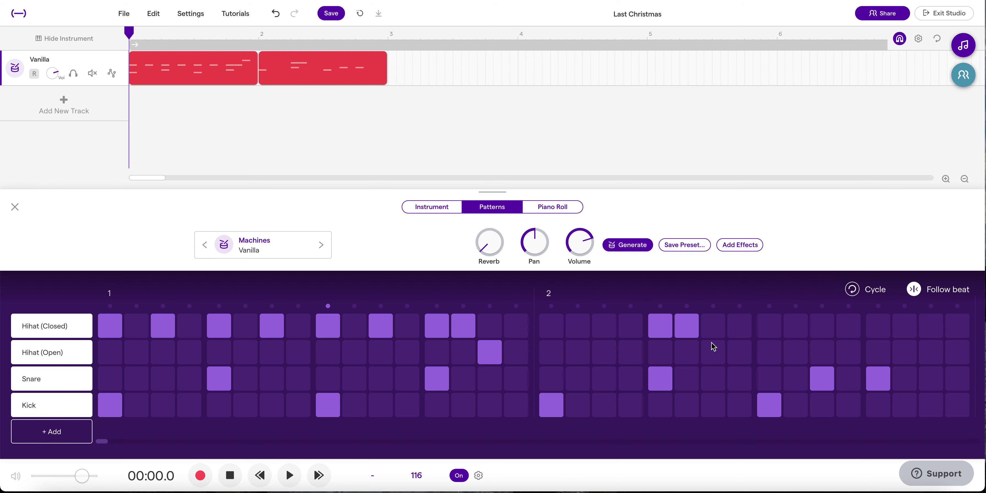
left_click(714, 350)
left_click(869, 328)
left_click(909, 330)
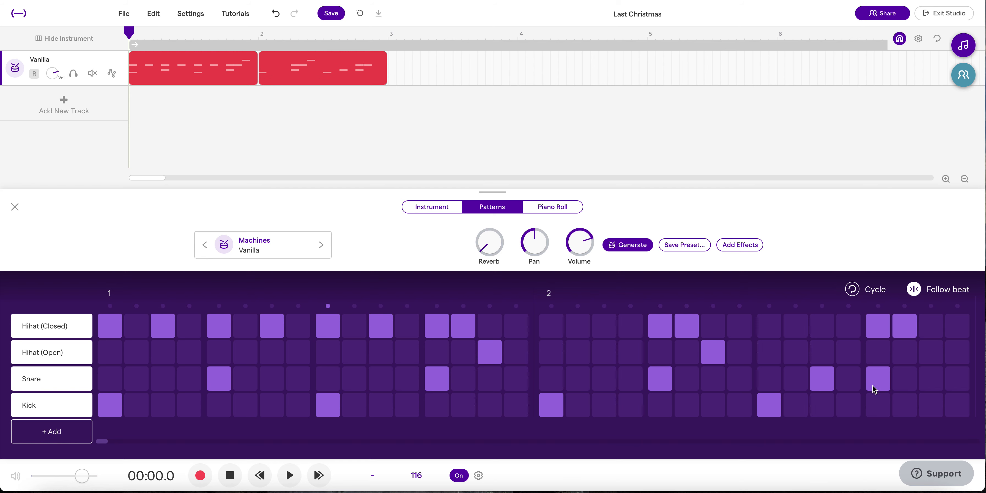
left_click(930, 350)
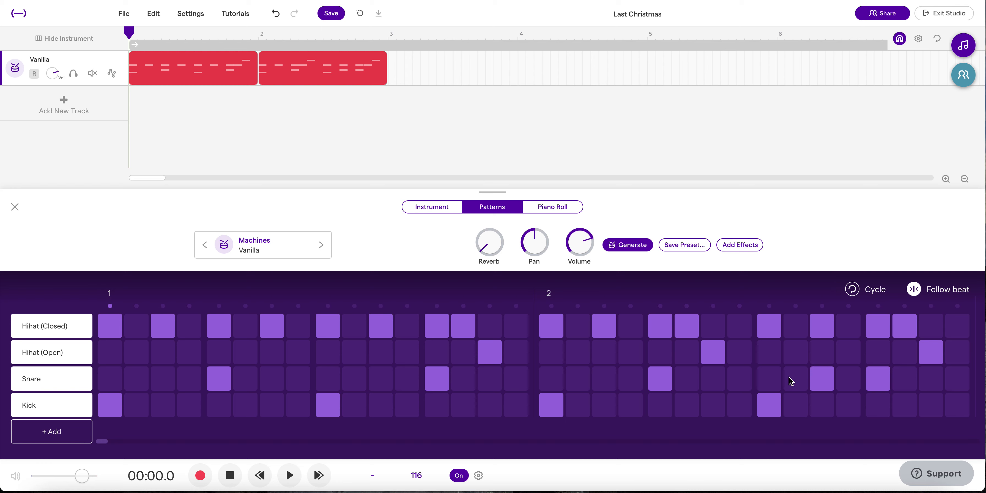
Step: Play back the two-bar beat and change the drum track's preset to Old School from the Machines category
key("space")
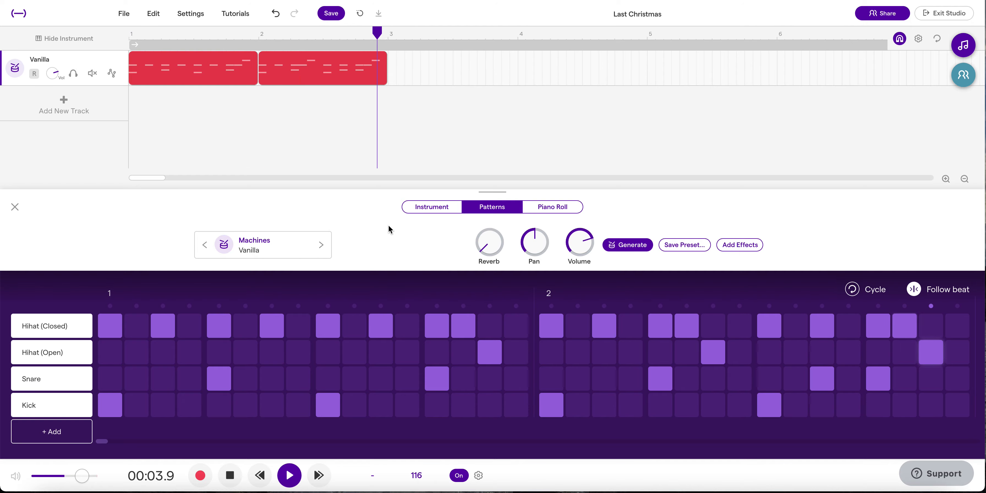
key("space")
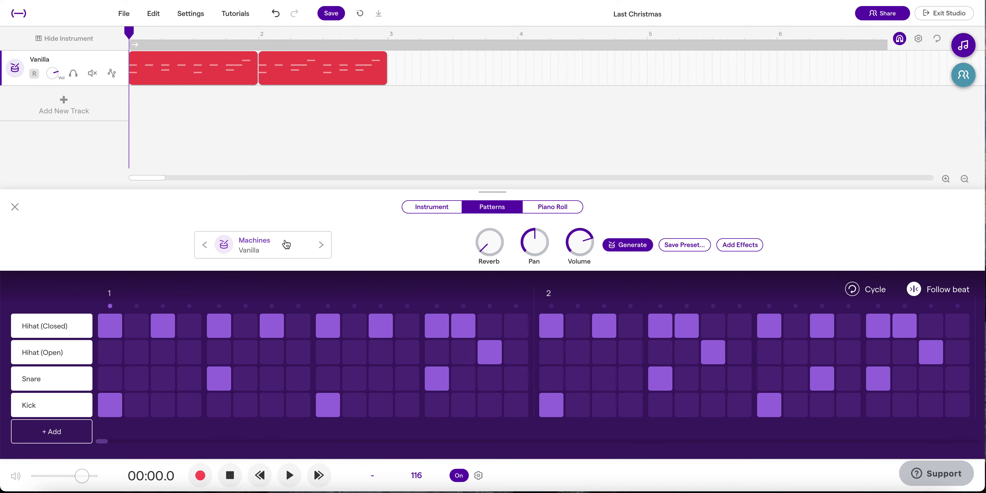
left_click(287, 244)
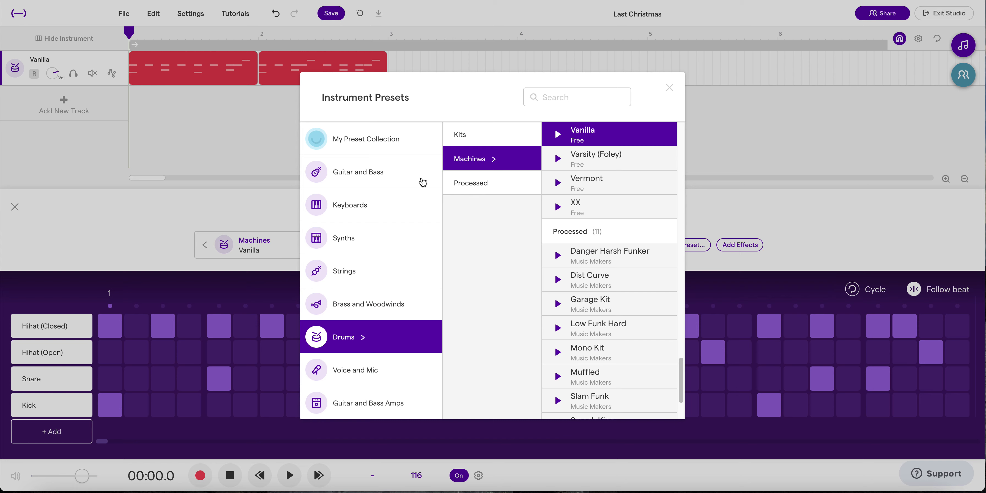
scroll(635, 197, "up", 8)
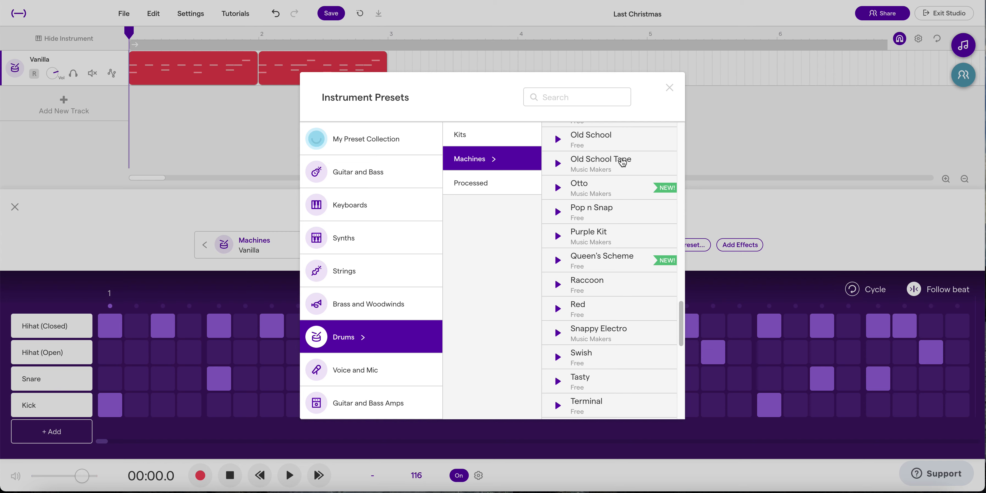
left_click(608, 139)
Step: Listen to the two-bar beat with the Old School kit and return the playhead to the start
key("space")
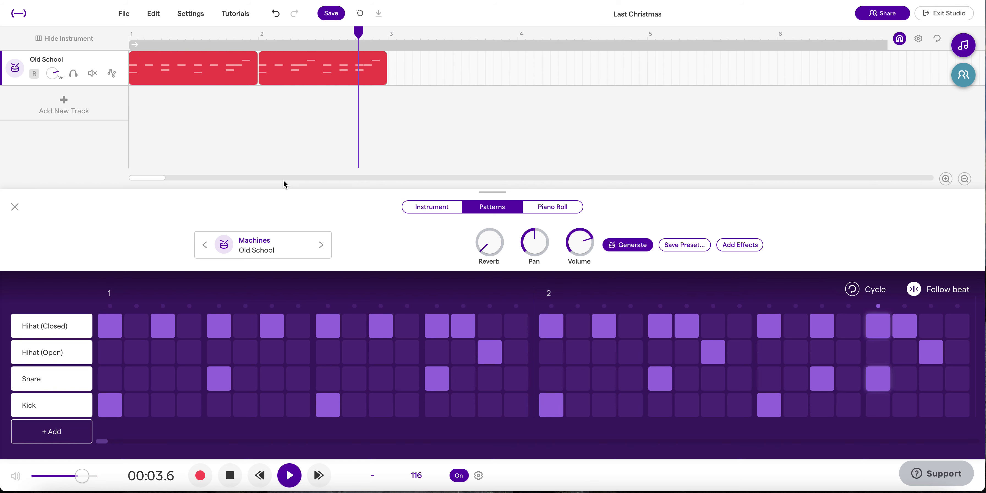
key("space")
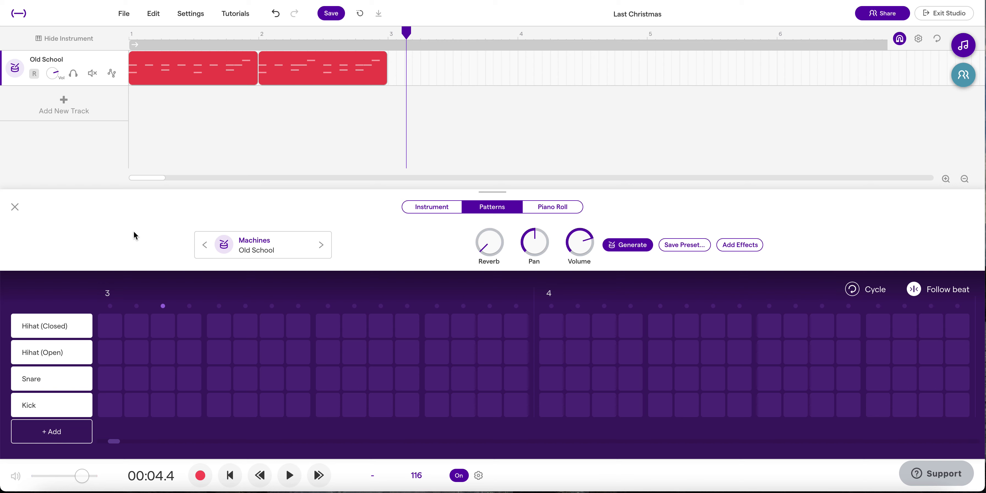
key("Return")
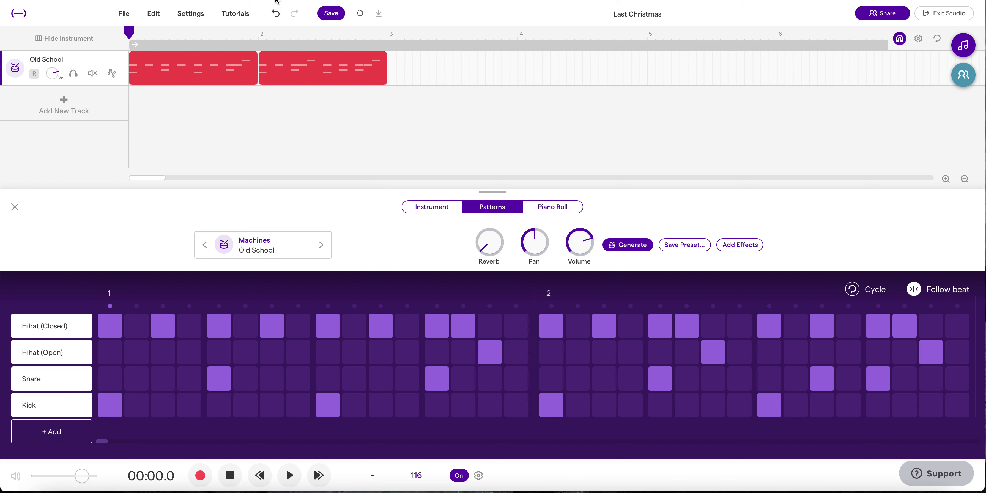
Step: Save the Last Christmas project
mouse_move(219, 68)
key("ctrl+s")
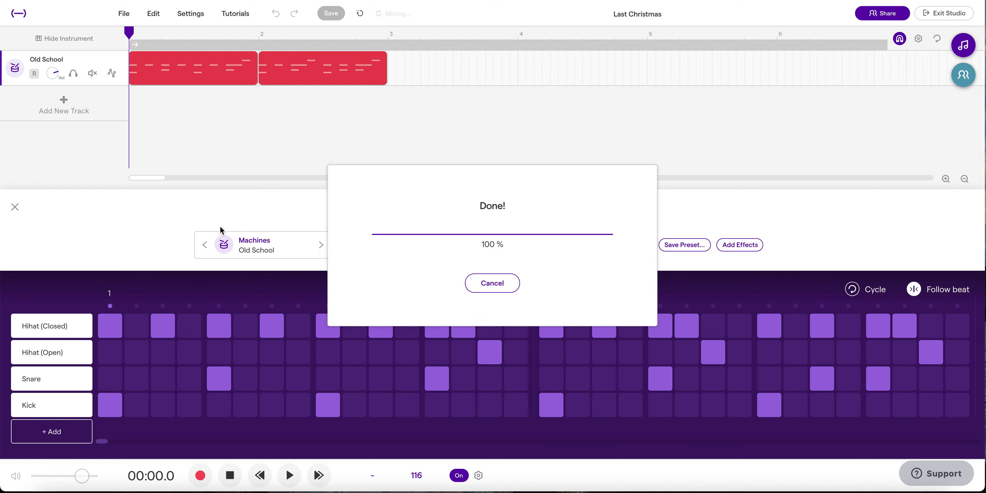
Step: Try merging the bar 1 and bar 2 drum regions into one, and undo the merge
left_click(195, 64)
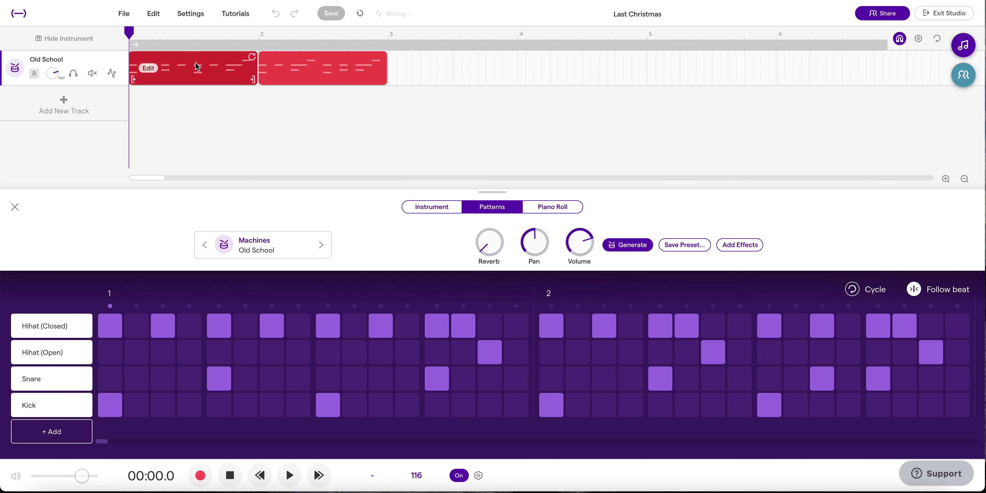
mouse_move(277, 63)
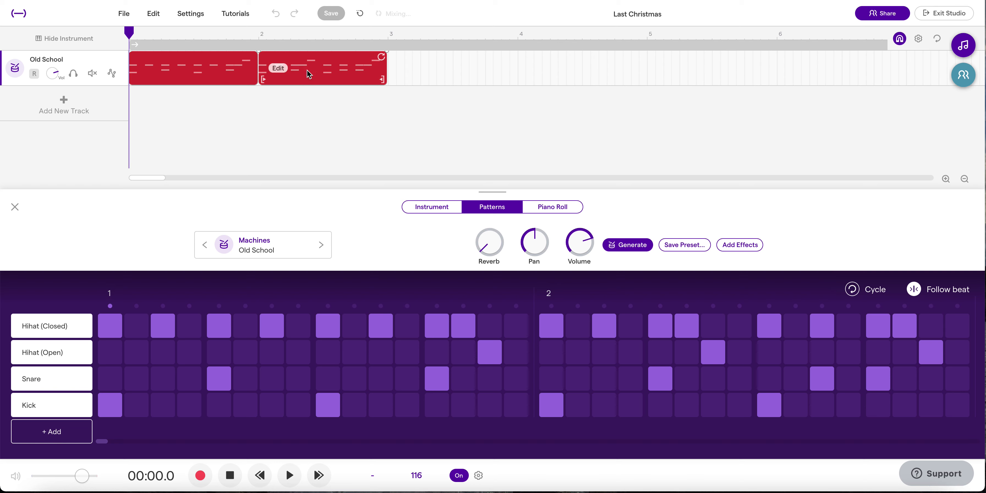
left_click(152, 15)
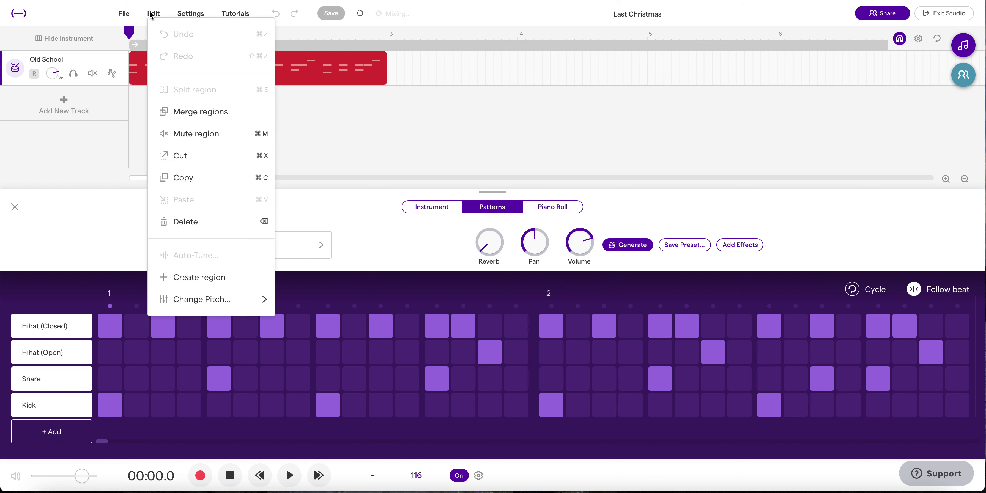
left_click(183, 115)
mouse_move(159, 78)
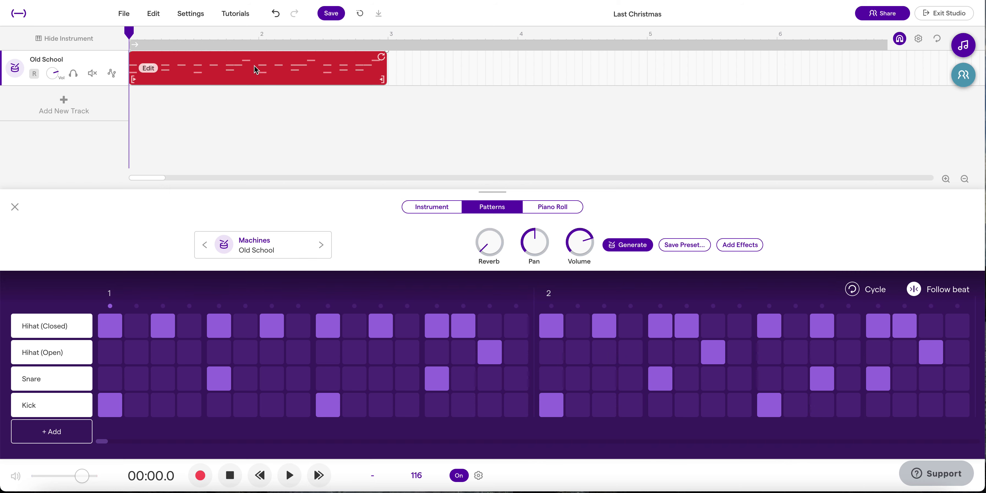
key("ctrl+z")
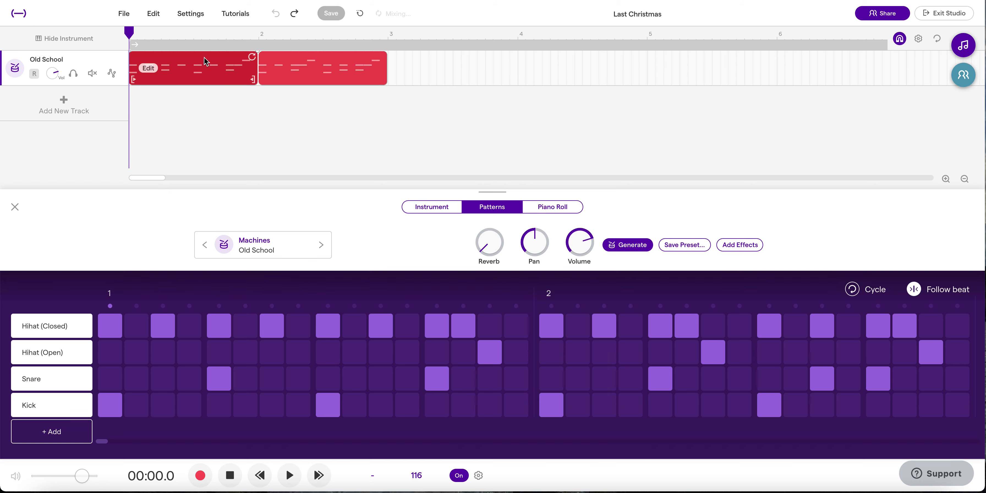
Step: Merge the two one-bar drum regions into a single two-bar region and save the project
mouse_move(325, 75)
left_mouse_down()
mouse_move(474, 76)
mouse_move(322, 80)
left_mouse_up()
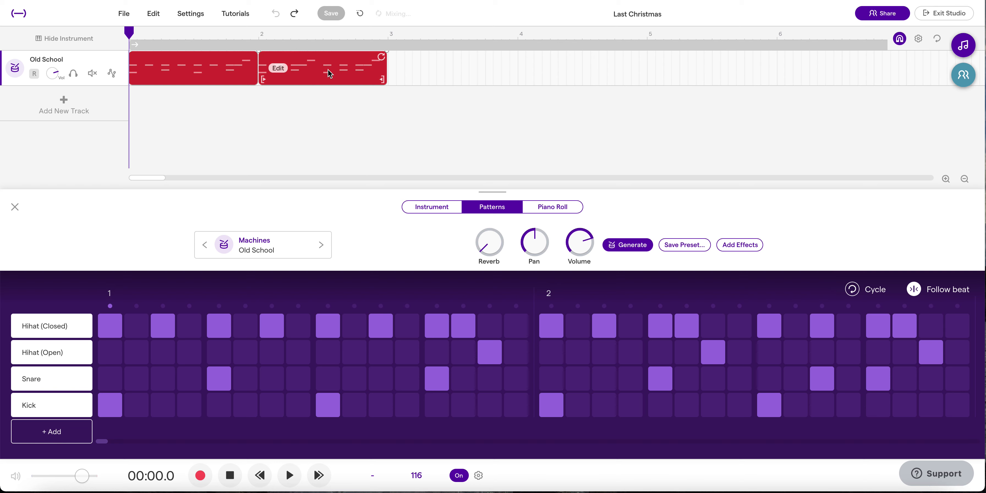
key("space")
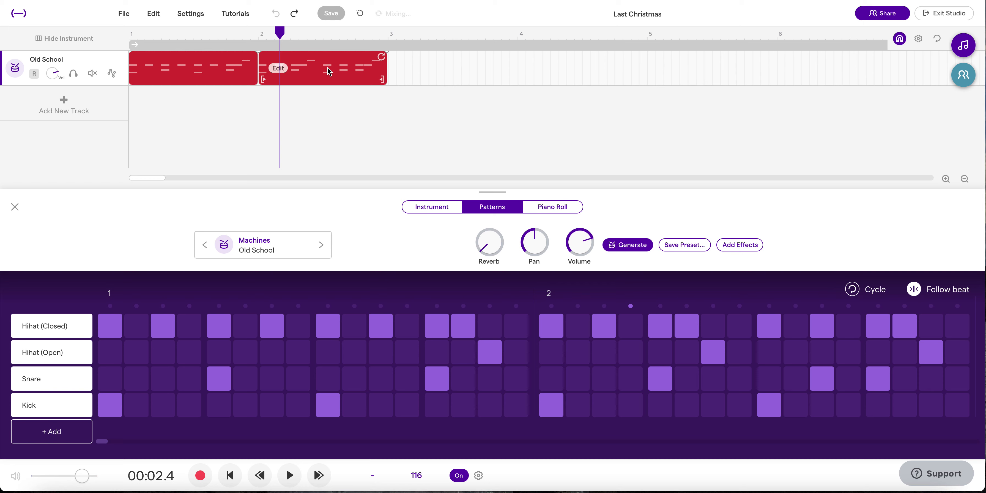
left_click(162, 14)
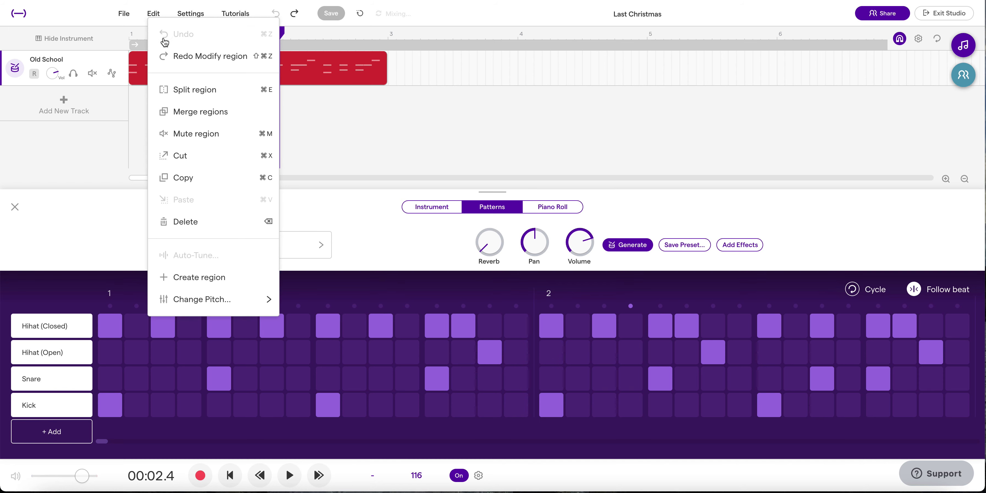
left_click(180, 111)
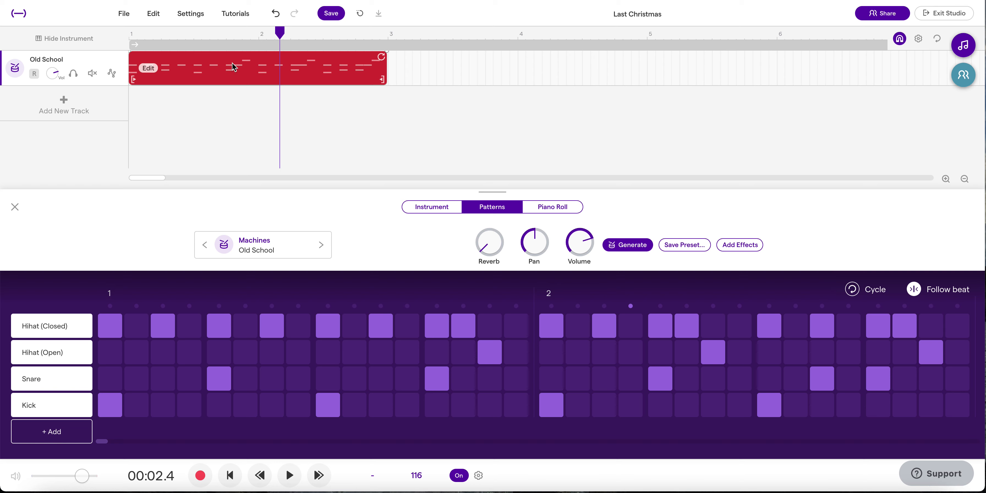
key("space")
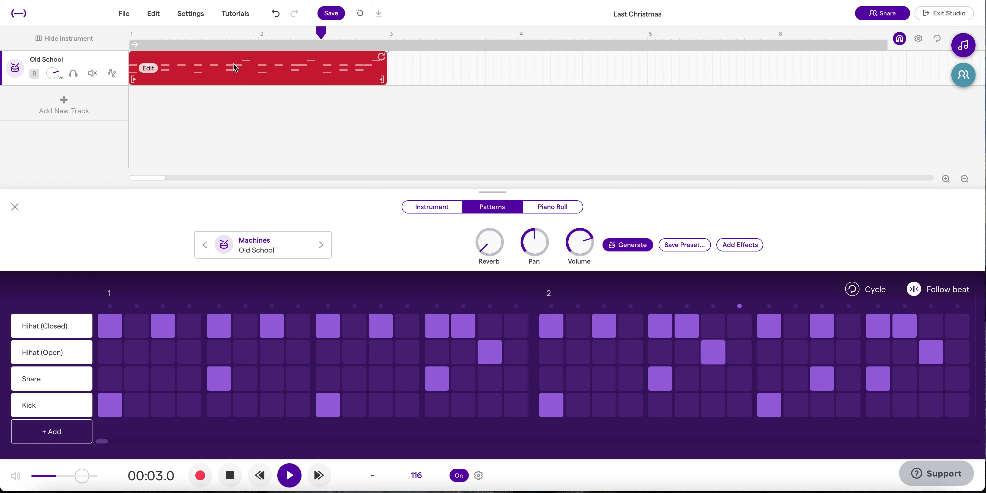
left_click(332, 14)
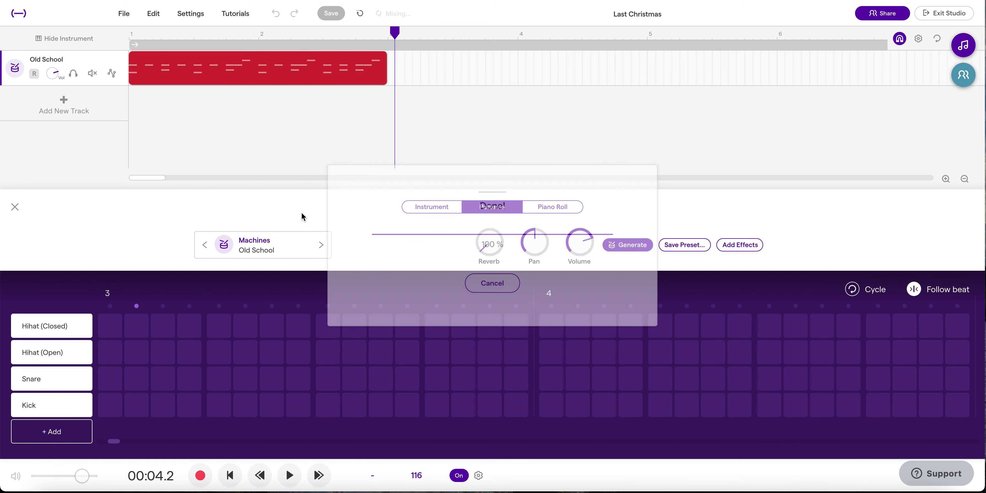
Step: Loop the merged two-bar drum region until it fills eight bars, and return the playhead to the start
mouse_move(381, 61)
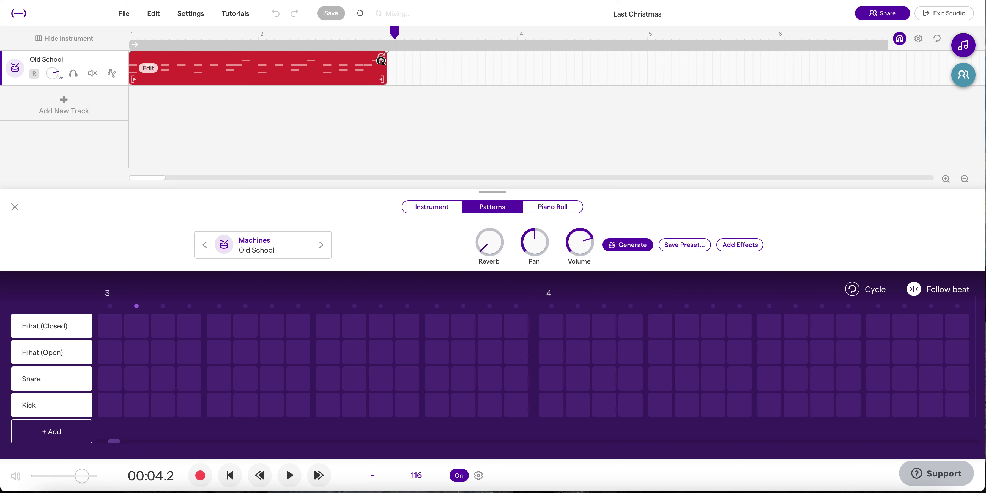
left_click_drag(381, 61, 700, 69)
right_click(625, 69)
left_click(534, 121)
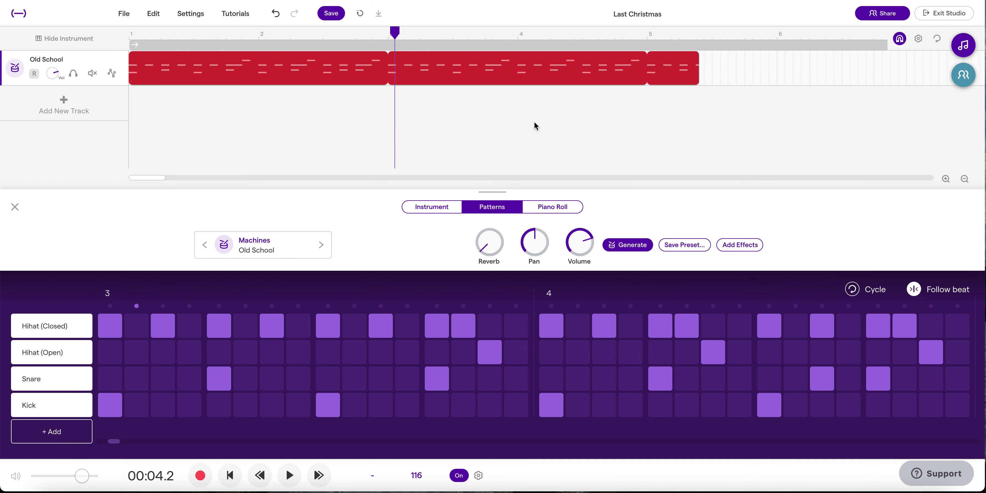
scroll(535, 121, "down", 5)
left_click_drag(231, 58, 322, 57)
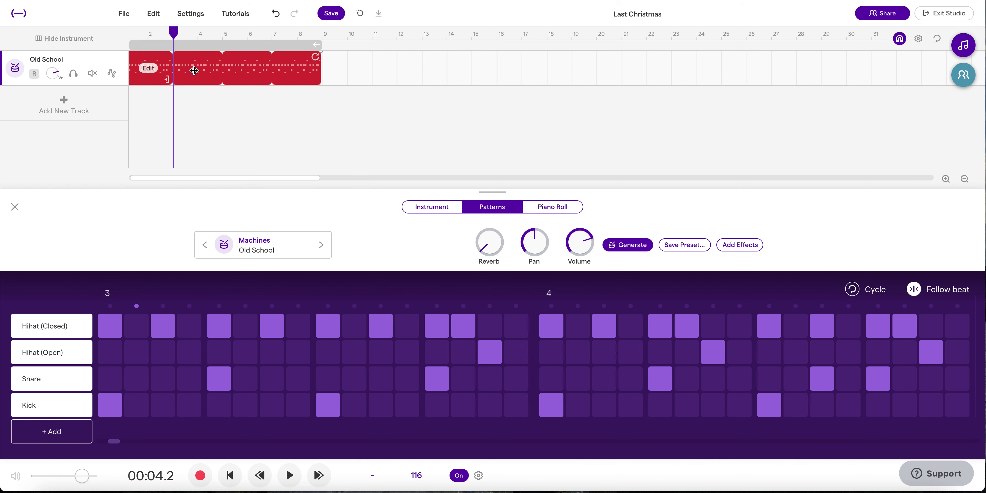
key("Return")
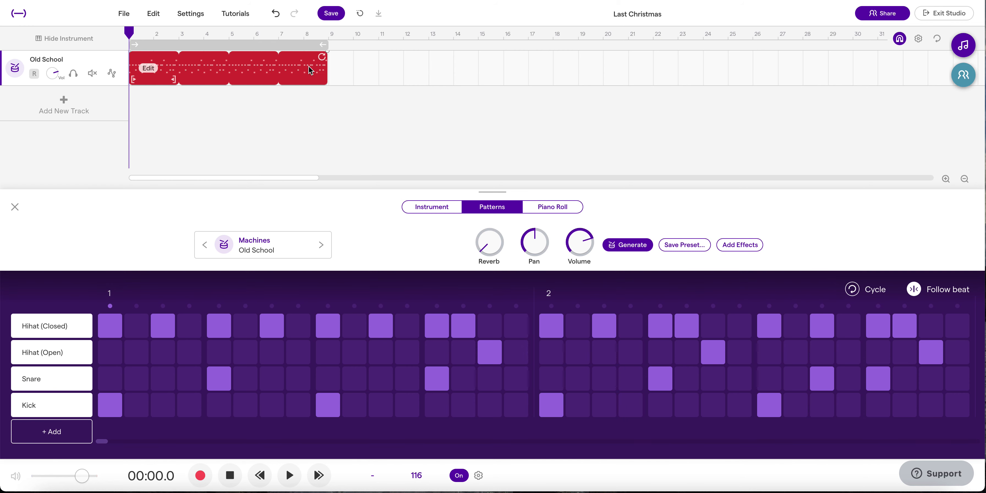
Step: Mute the Old School track, duplicate it, and clear the copied regions from the duplicate
left_click(92, 74)
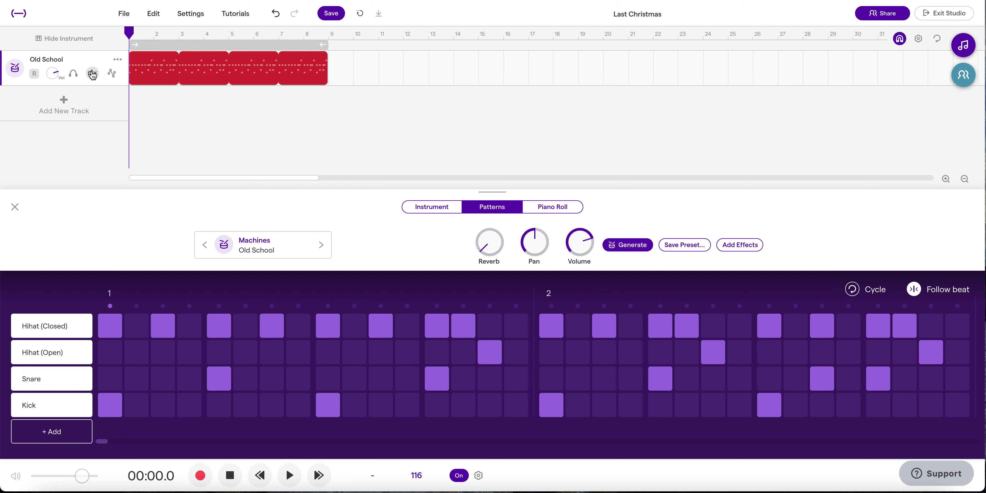
left_click(119, 60)
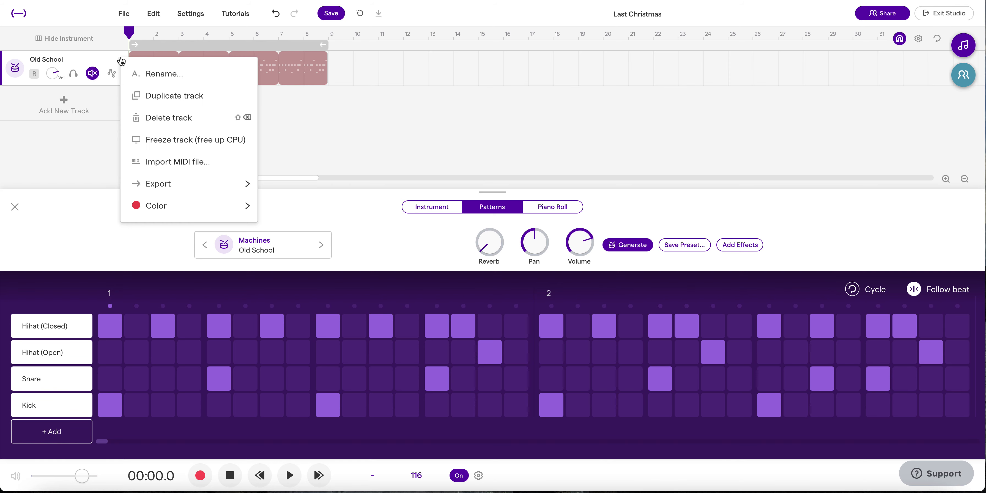
left_click(141, 97)
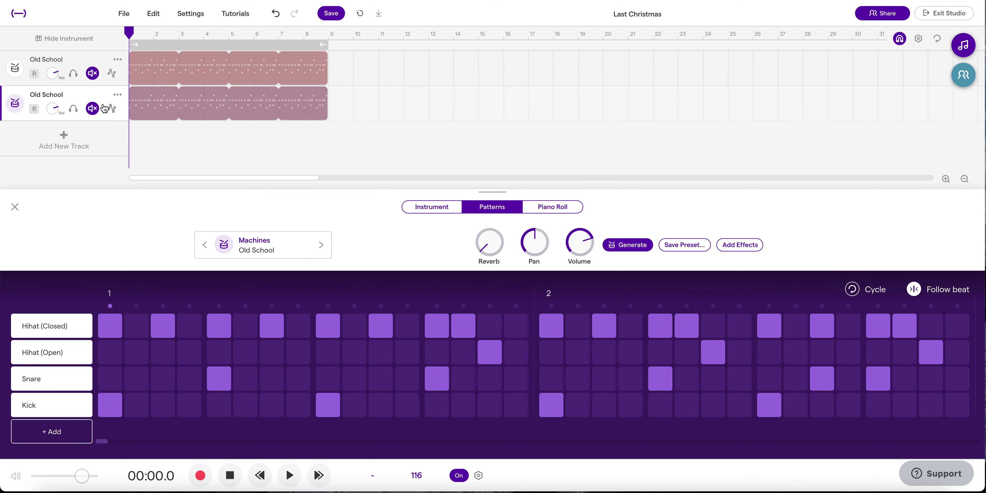
key("Delete")
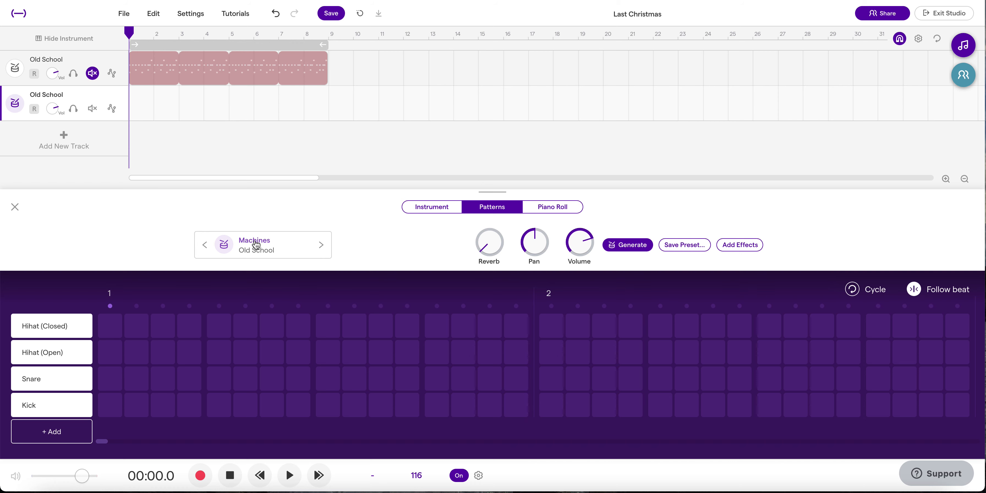
Step: Show the duplicate track's playable drum kit, arm it for recording, and practise hits on the pads labelled 8 and U
left_click(423, 207)
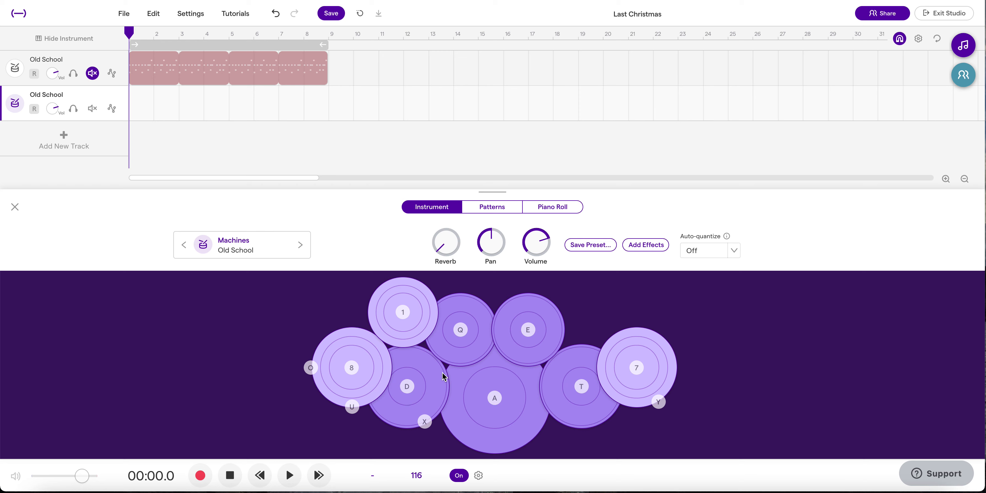
key("r")
key("8")
key("8")
key("8")
key("8")
key("8")
key("u")
key("u")
key("u")
key("u")
key("u")
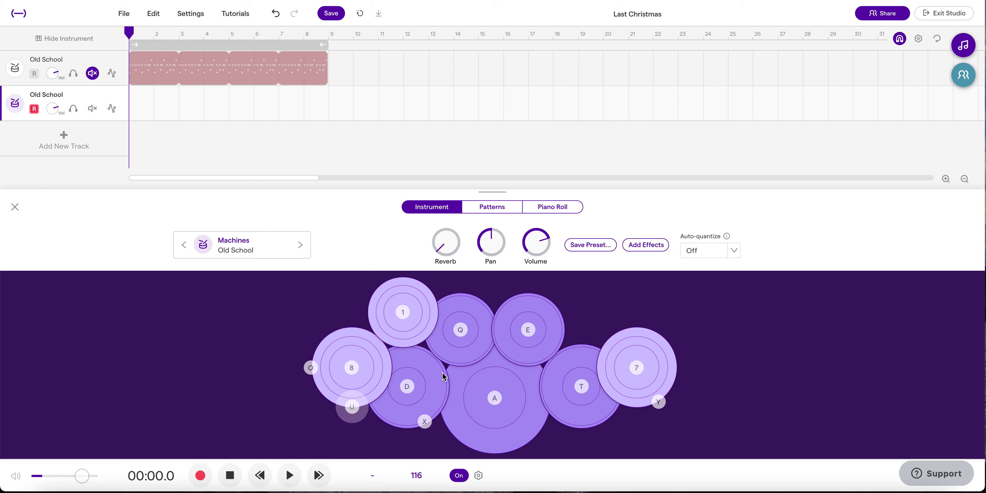
key("u")
key("u")
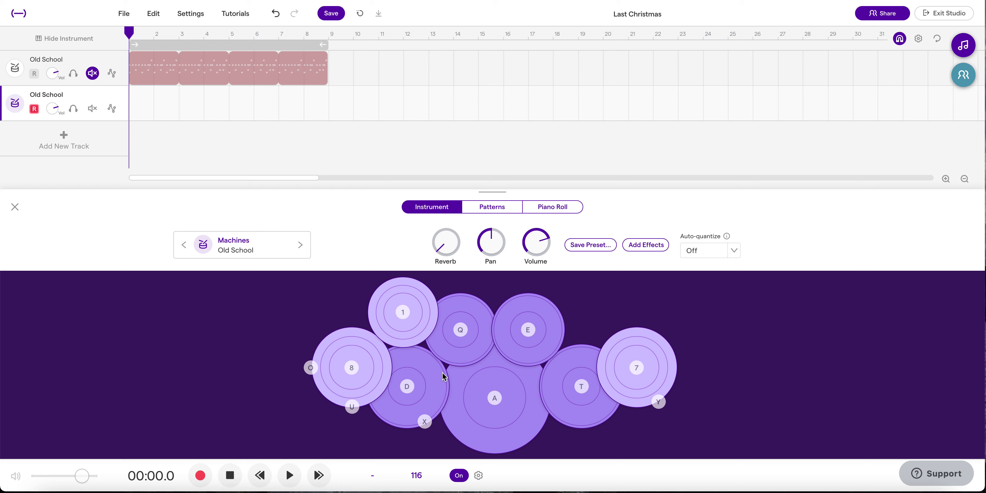
Step: Record a two-bar pattern on the duplicate Old School track using the drum pads labelled U and 8
left_click(201, 477)
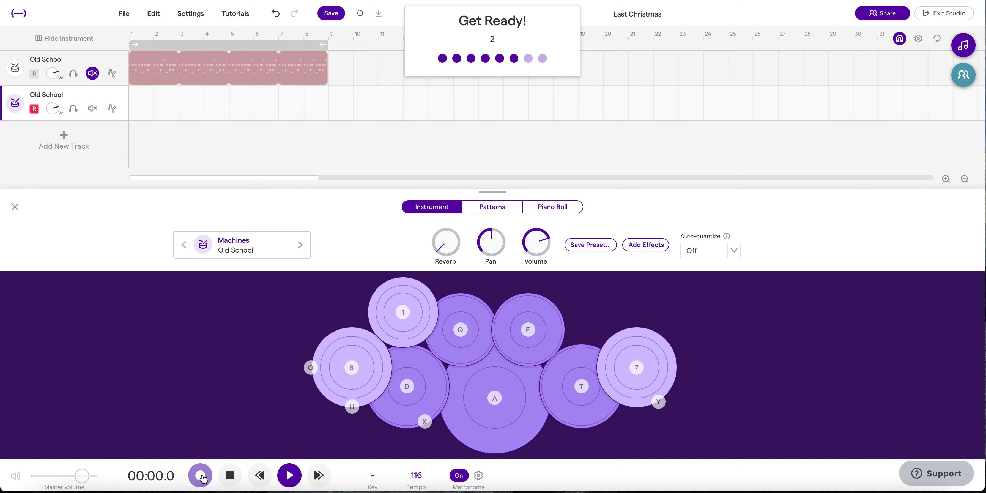
key("u")
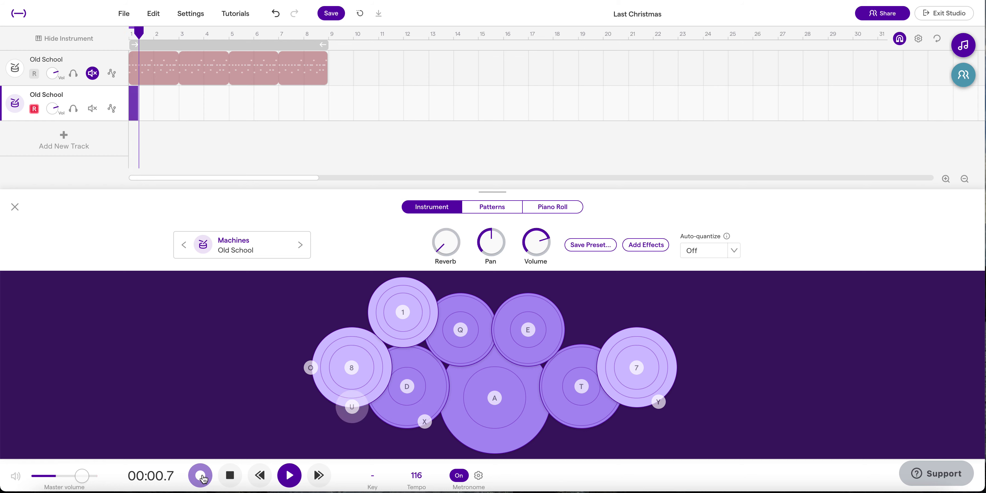
key("u")
key("8")
key("u")
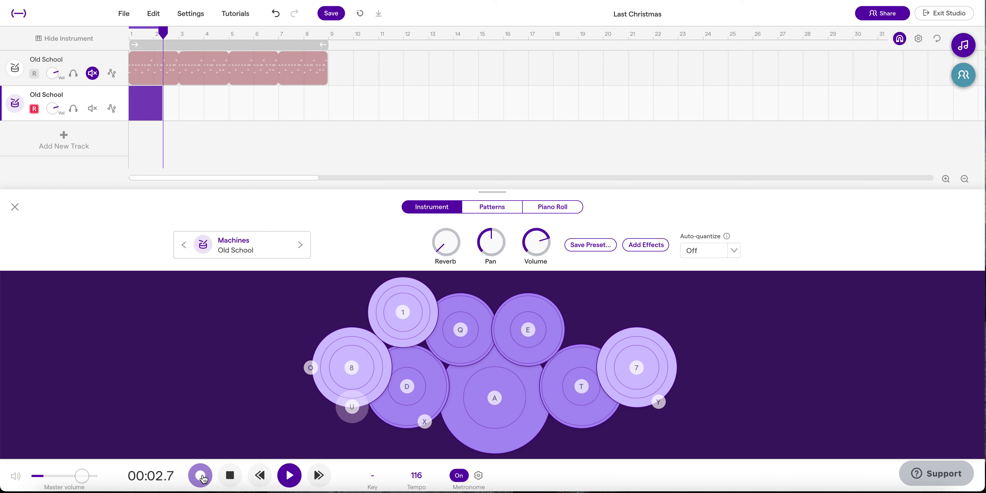
key("8")
left_click(201, 475)
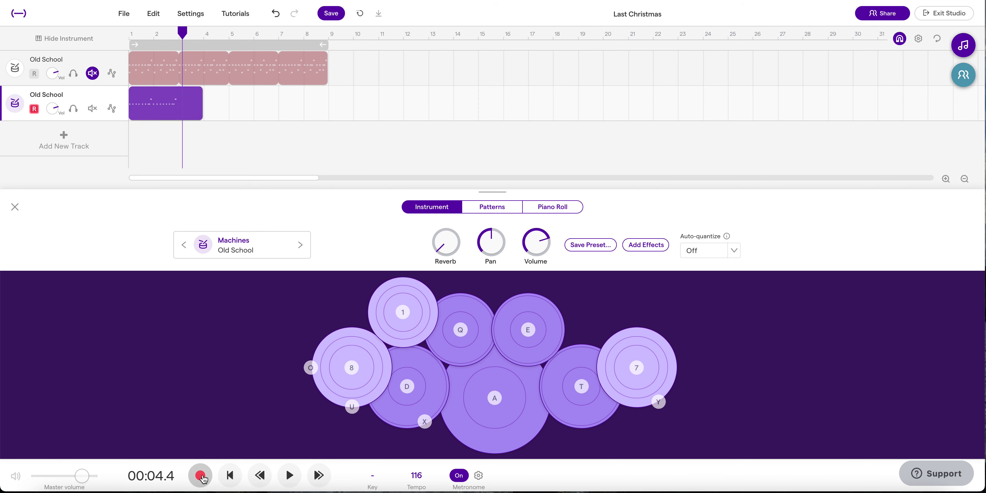
Step: Trim the recorded region to two bars, ending at the bar 3 marker, and quantize it to 1/16
mouse_move(201, 115)
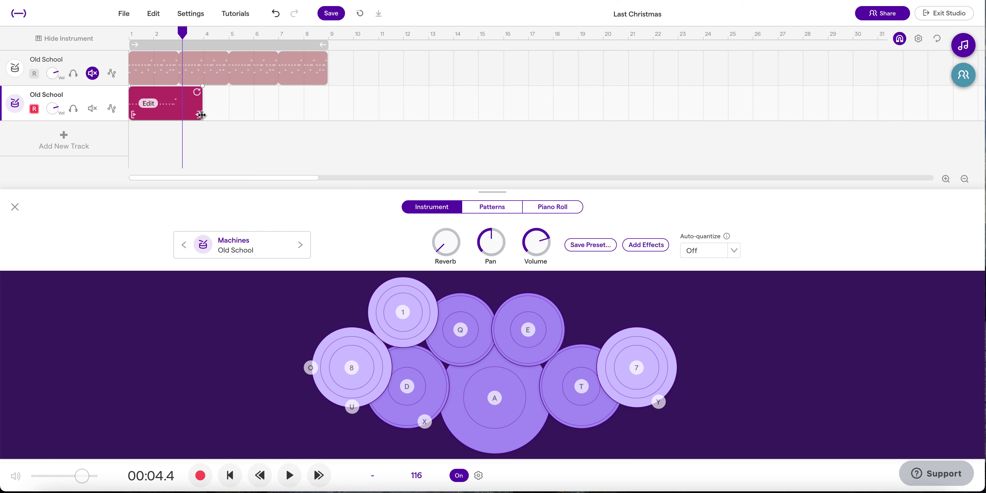
left_click_drag(202, 115, 179, 117)
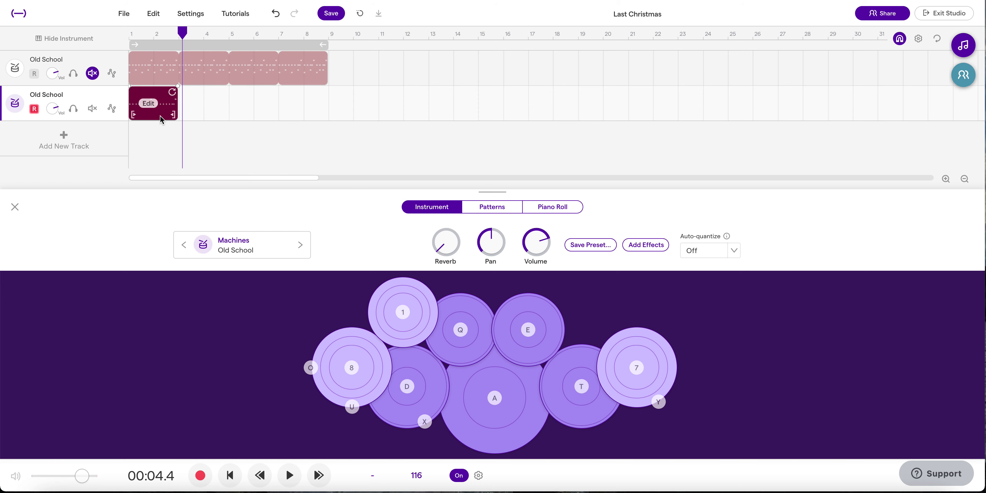
scroll(171, 115, "up", 10)
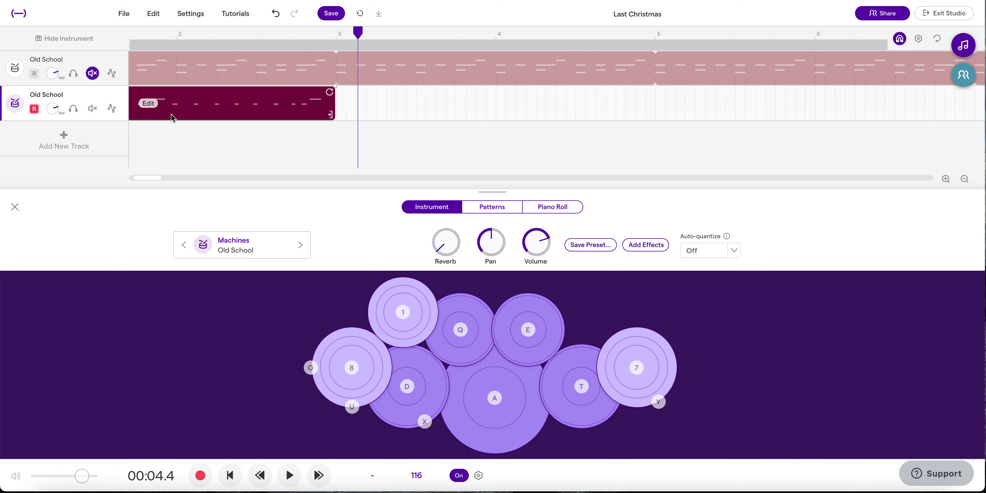
right_click(153, 103)
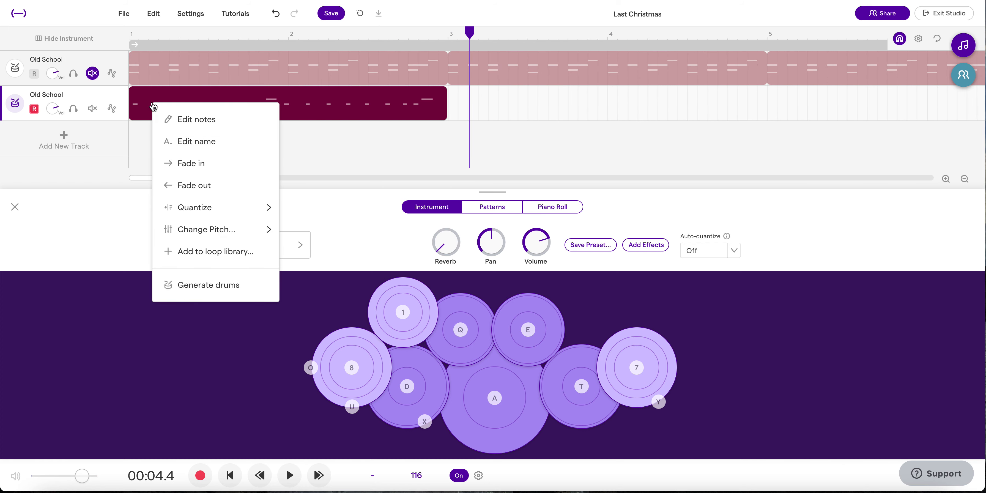
mouse_move(186, 206)
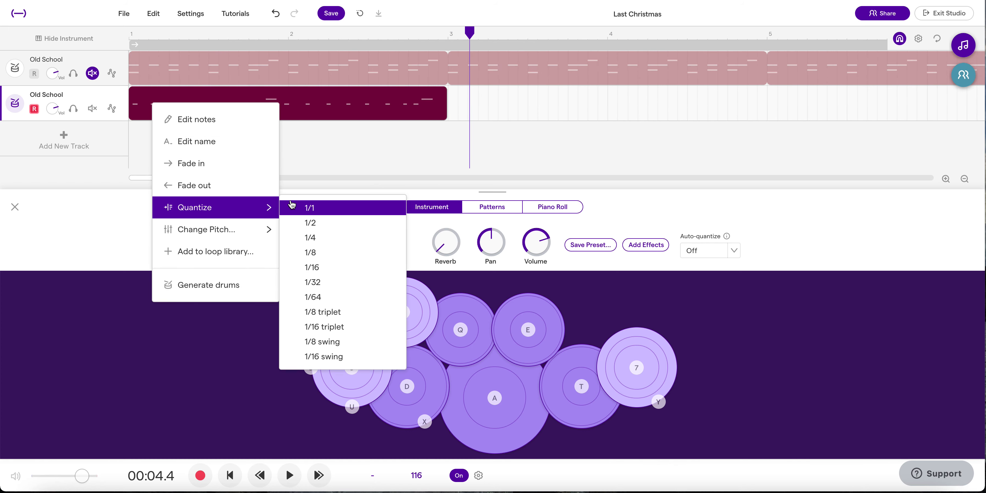
left_click(328, 267)
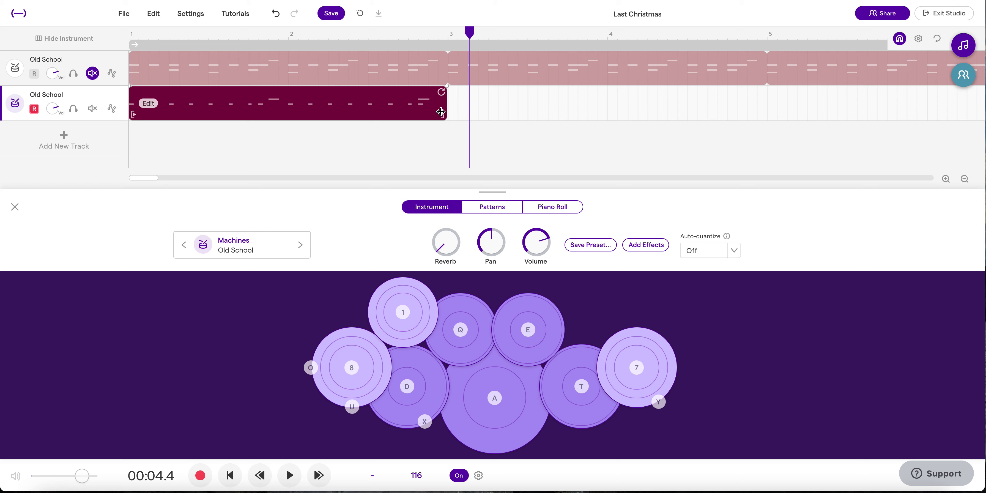
Step: Shorten the quantized region to one bar so that it ends at the bar 2 marker
left_click_drag(442, 115, 440, 93)
key("ctrl+z")
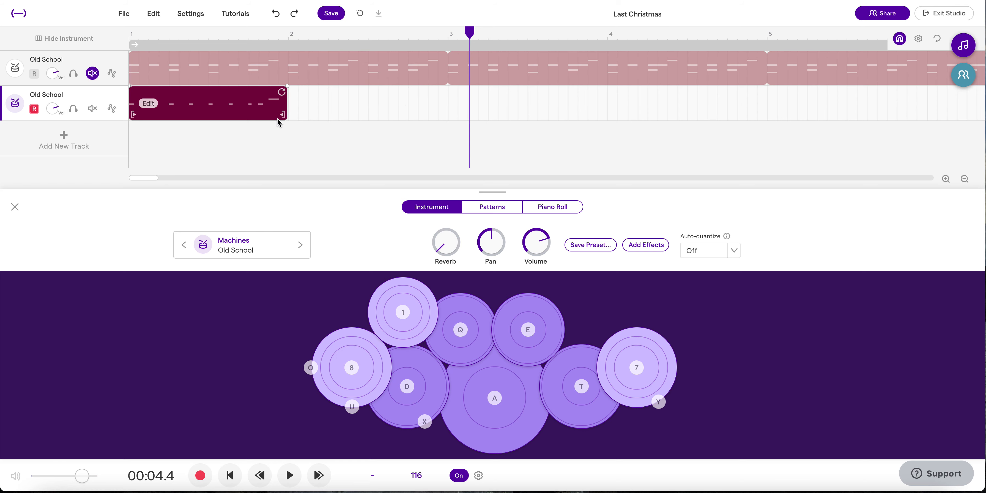
left_click_drag(281, 114, 442, 119)
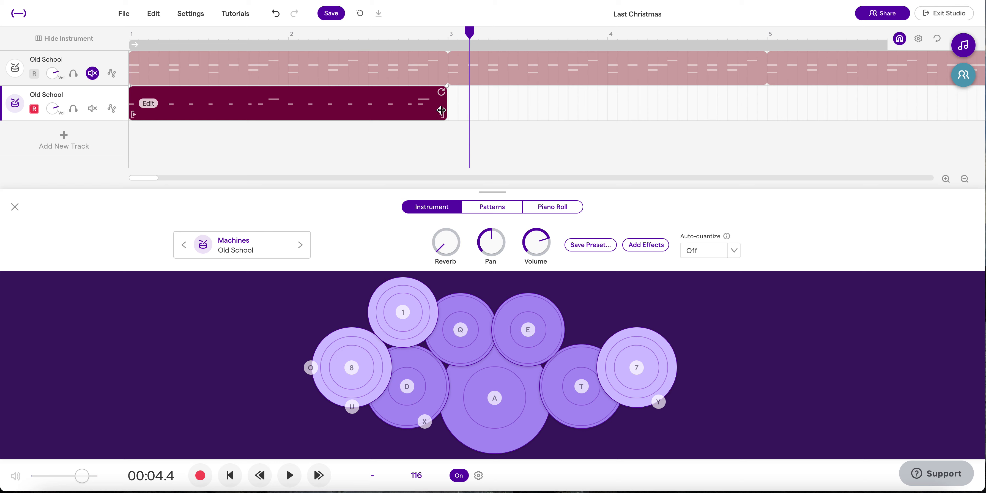
left_click_drag(441, 111, 284, 115)
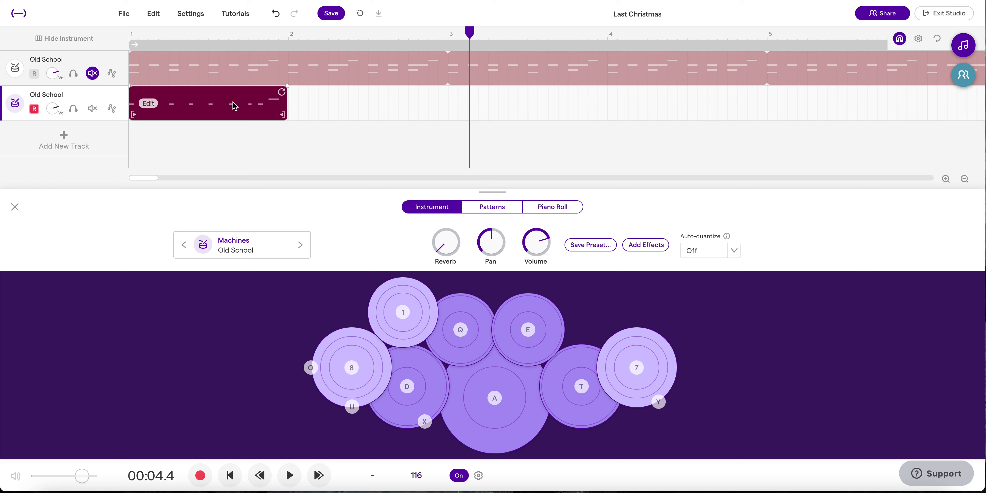
Step: Paste a copy of the one-bar drum region at the bar 2 marker, merge both regions into one, and play the result
left_click_drag(469, 32, 291, 36)
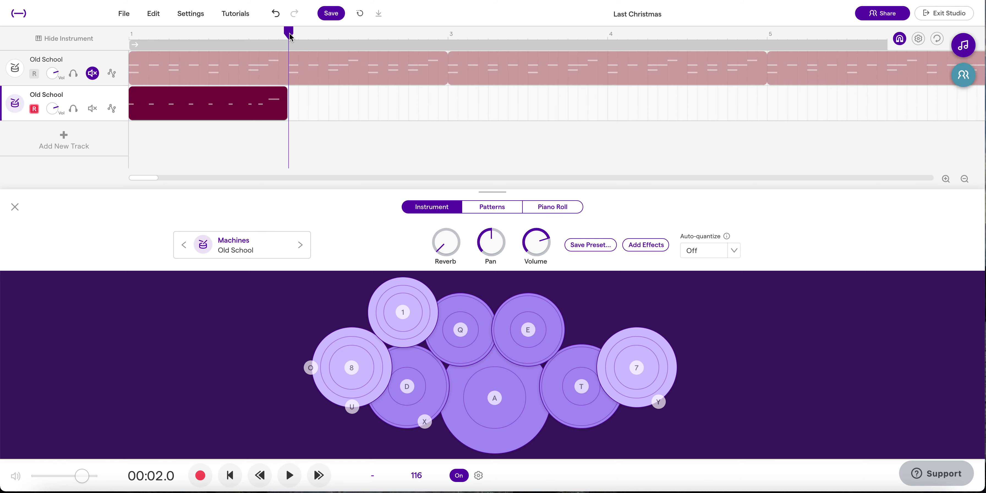
key("super+v")
left_click(357, 99, "shift")
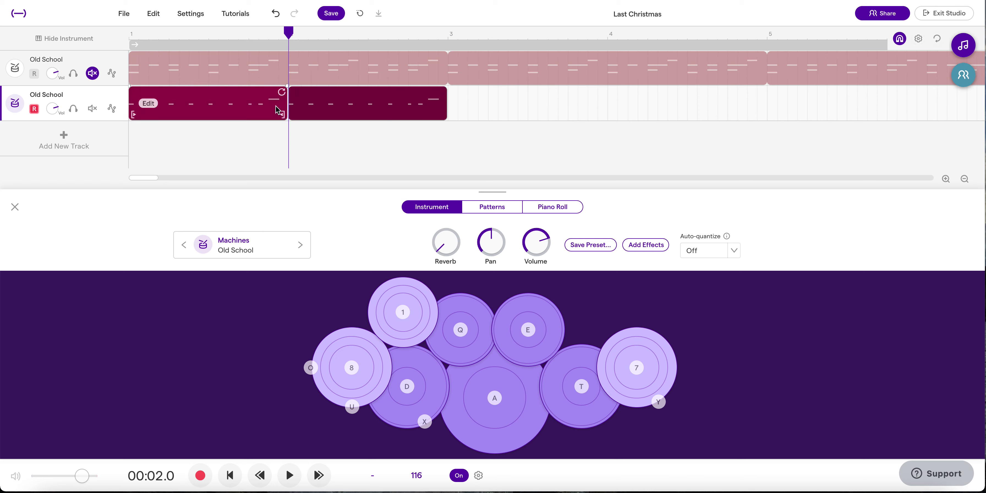
left_click(153, 14)
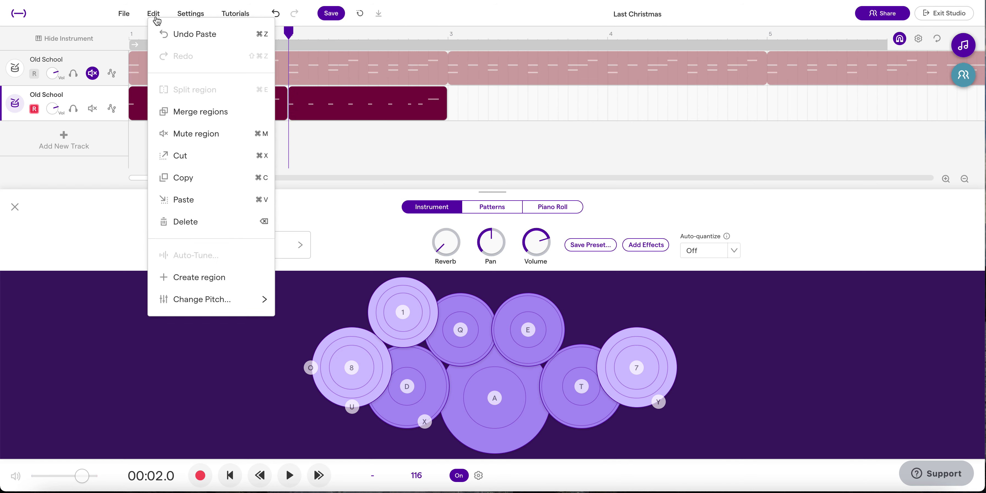
left_click(188, 112)
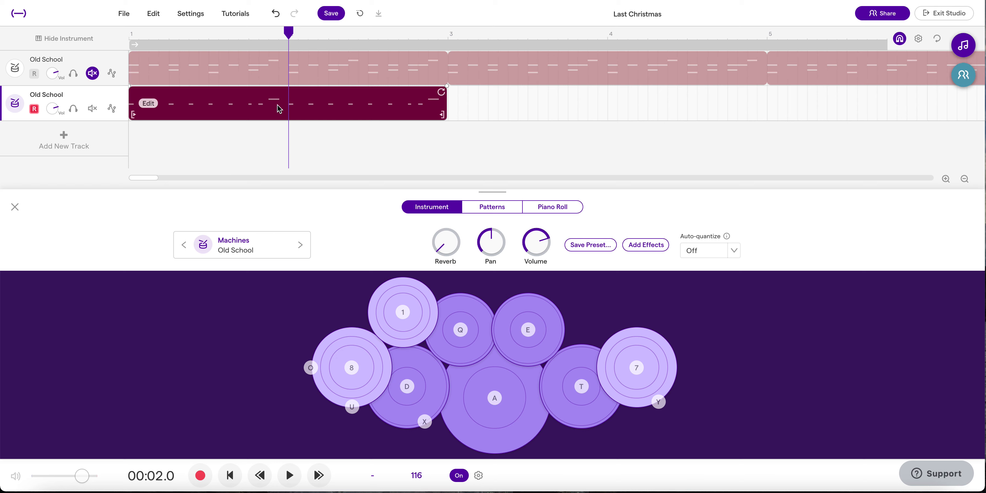
key("space")
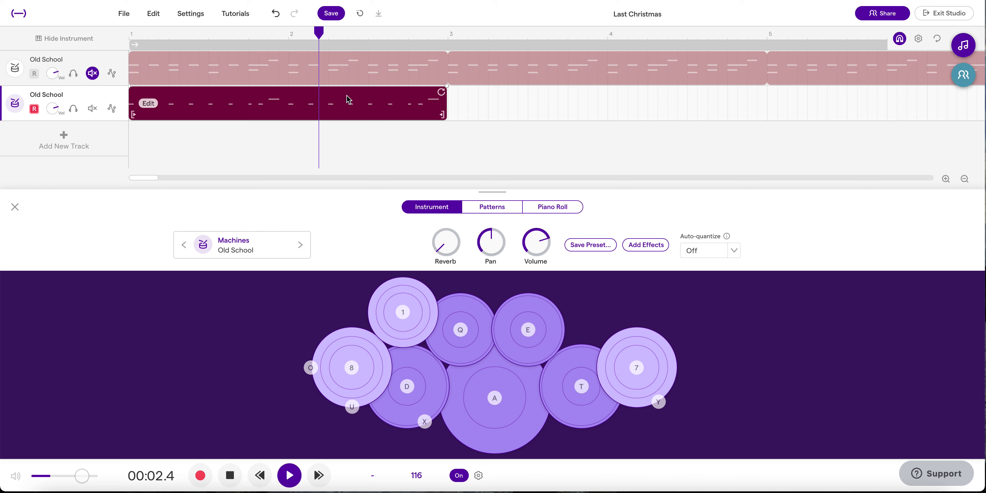
key("space")
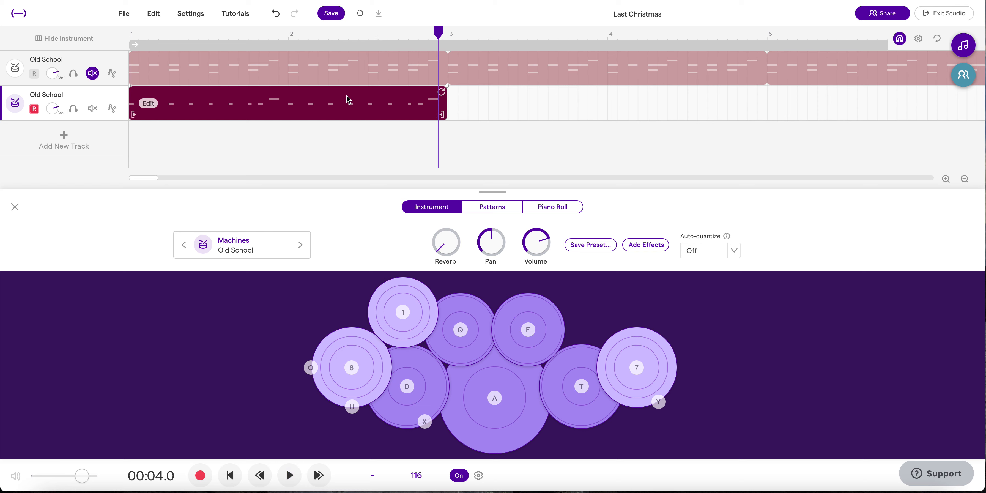
Step: Set the project tempo to 90 BPM and return the playhead to the start
left_click(417, 476)
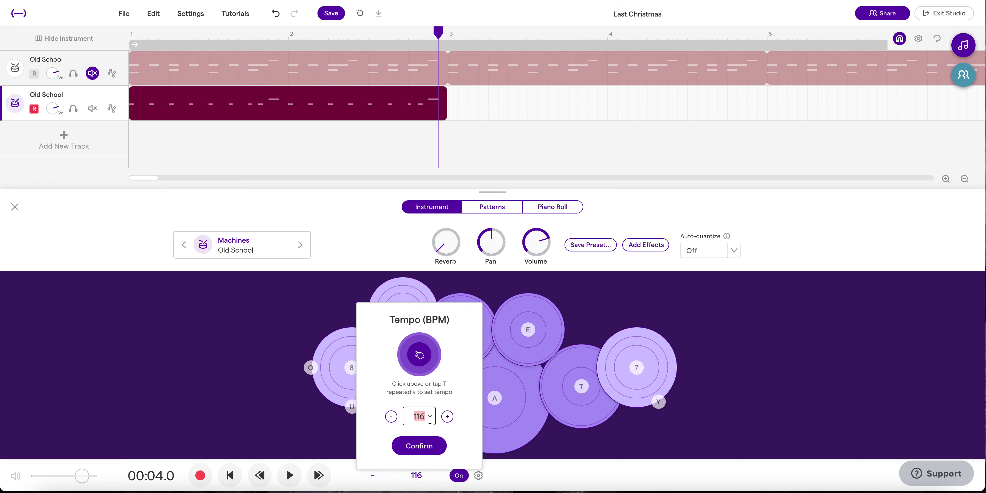
type("90")
key("Return")
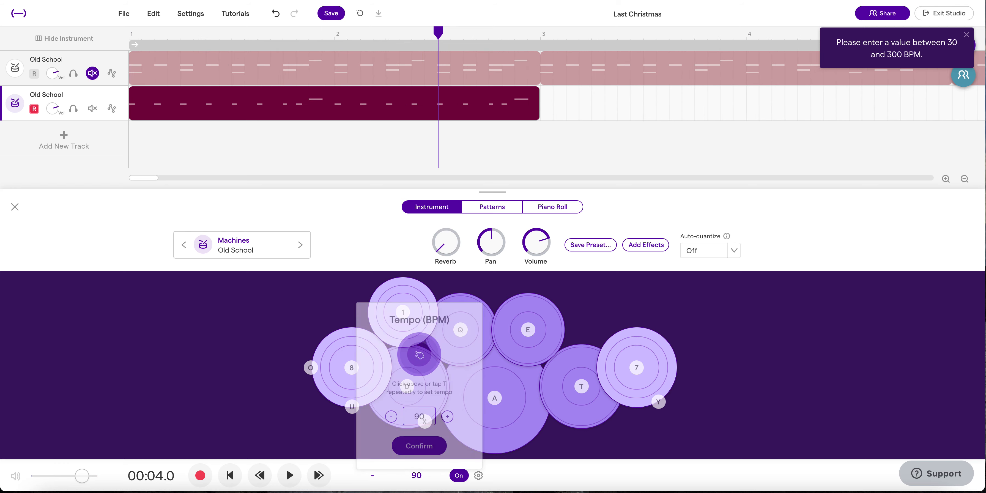
key("Return")
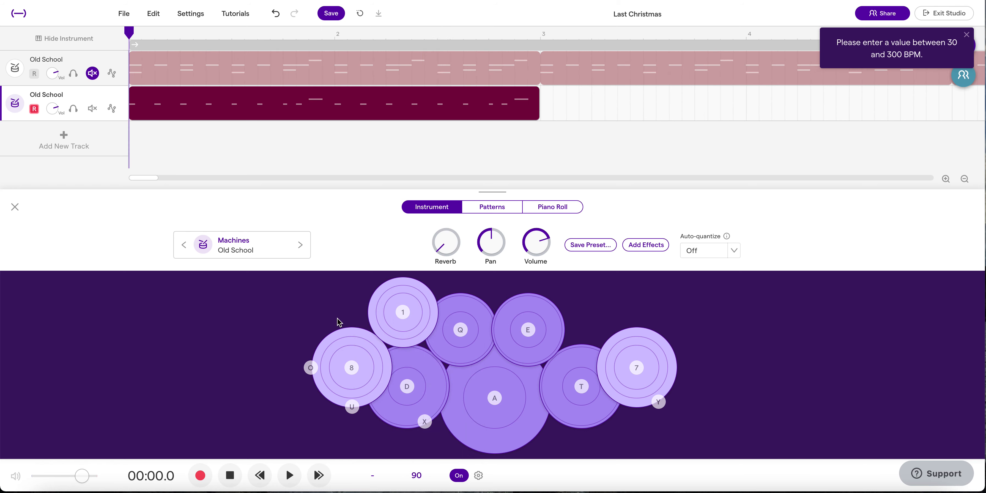
Step: Replace the merged region on the second Old School track with an empty region at bar 1 and show the drum pads again
key("Delete")
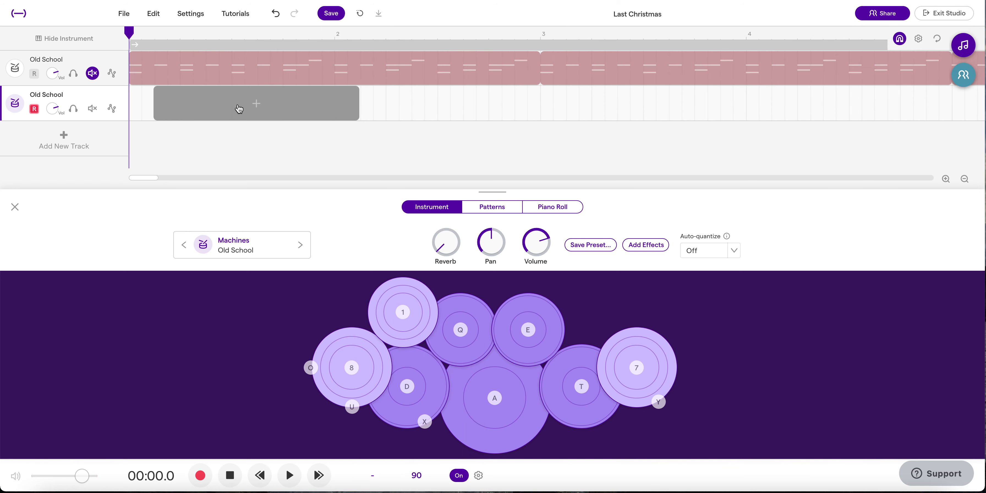
left_click(209, 115)
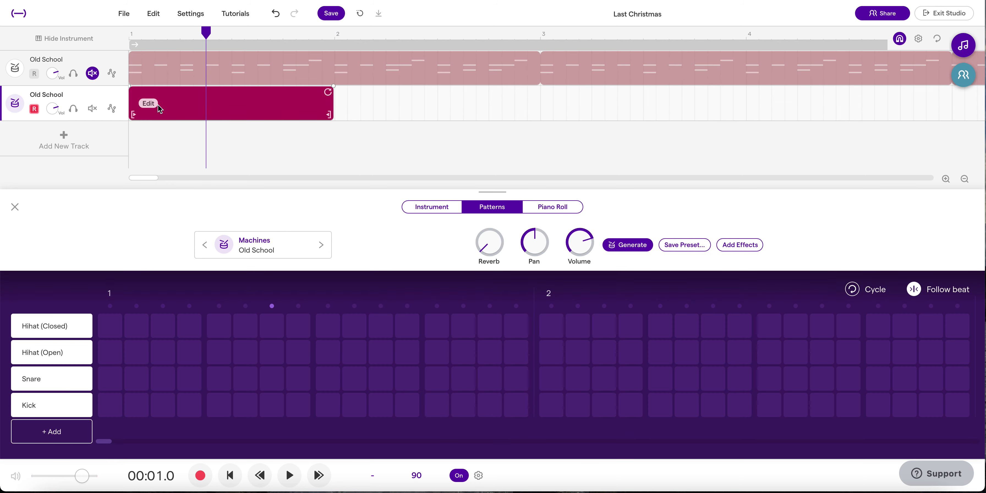
left_click(435, 207)
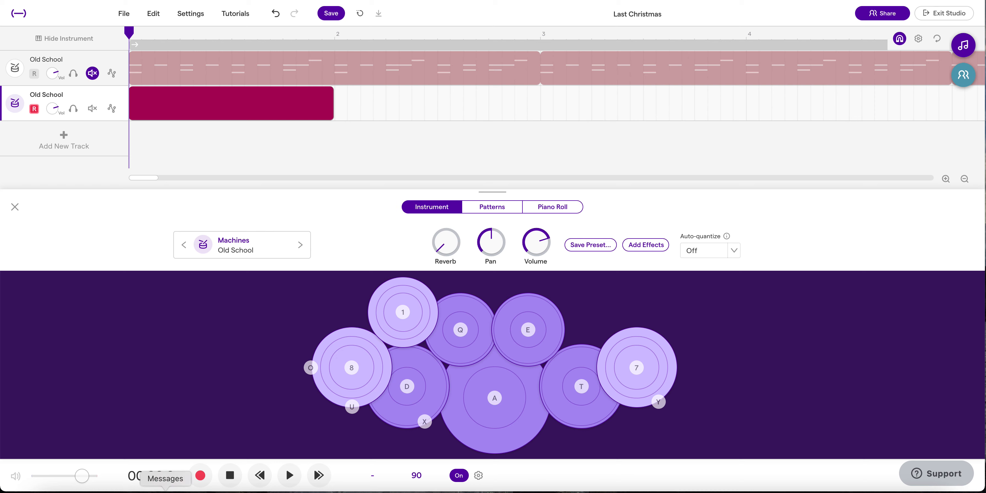
Step: Record a two-bar hi-hat part from bar 1 on the second track using the drum pads labelled U and 8
left_click(201, 476)
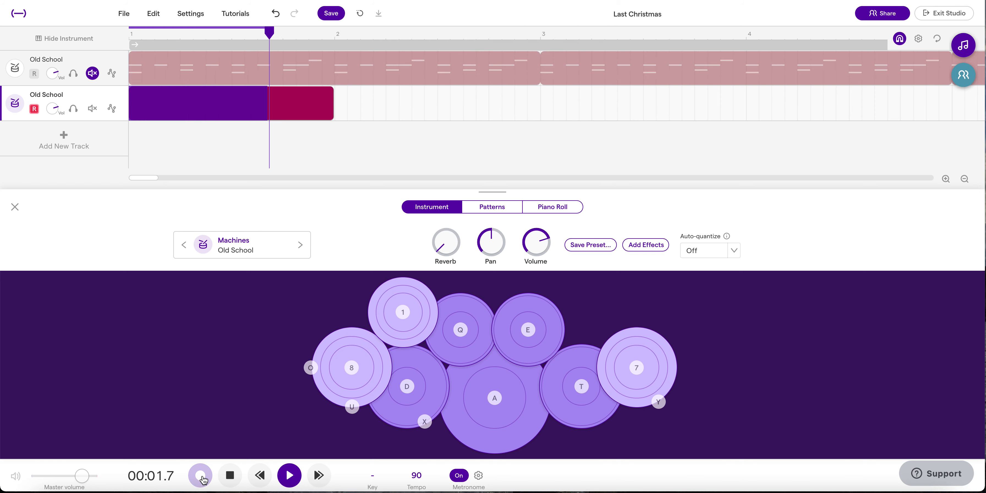
key("8")
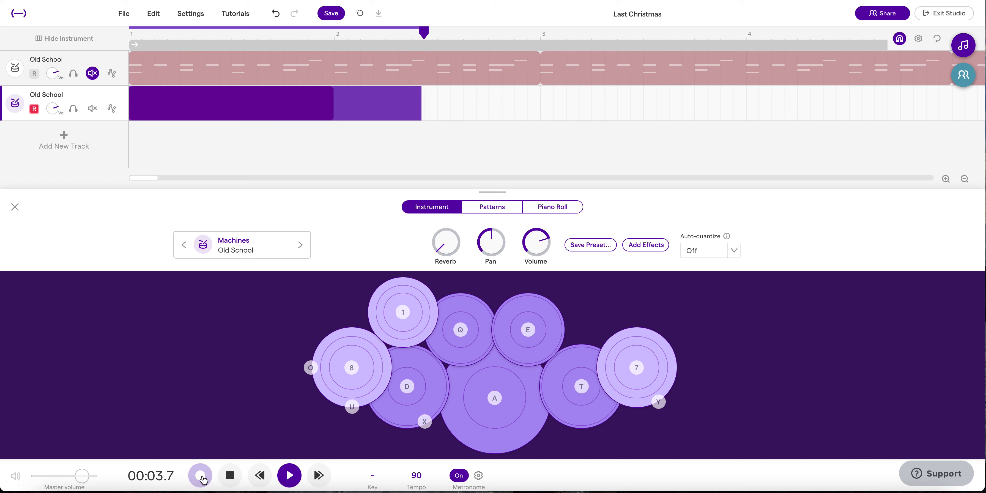
key("8")
left_click(200, 476)
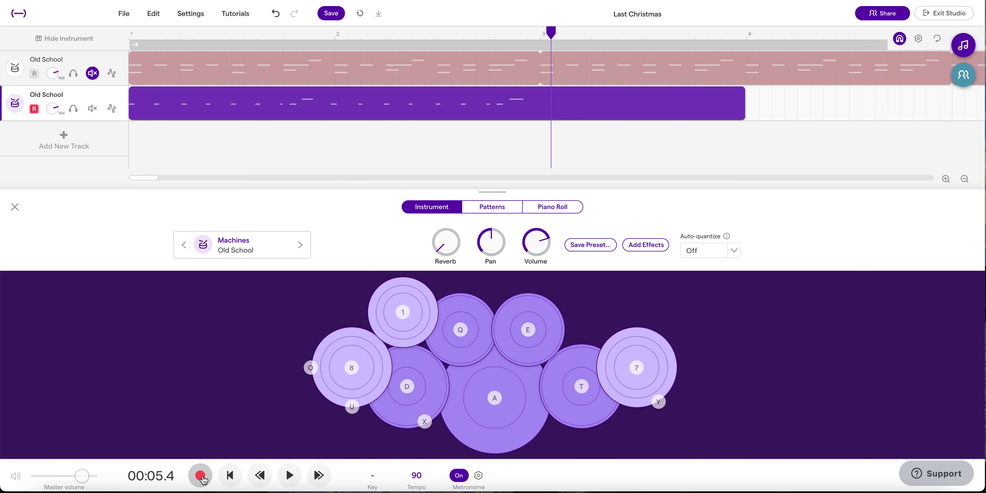
Step: Trim the recorded hi-hat region so it ends at the bar 3 marker and quantize it to 1/16
left_click(607, 94)
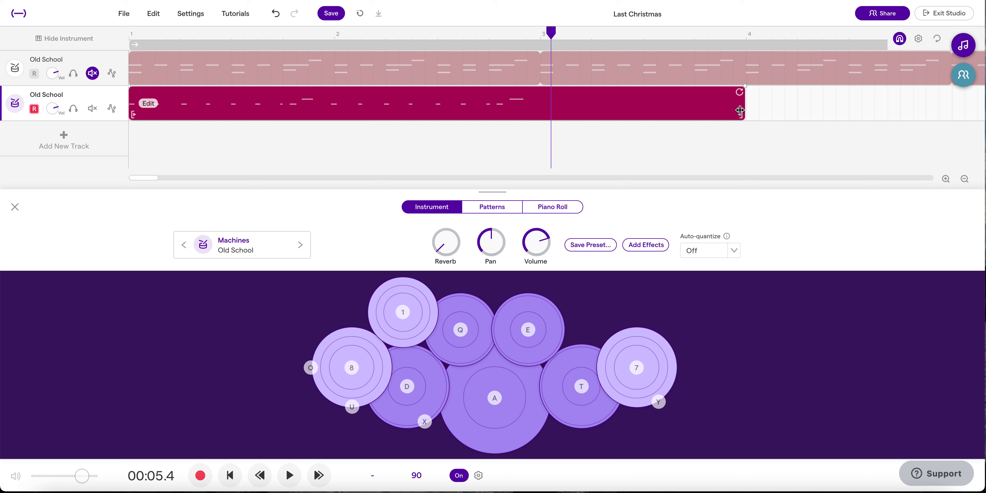
left_click_drag(739, 110, 535, 105)
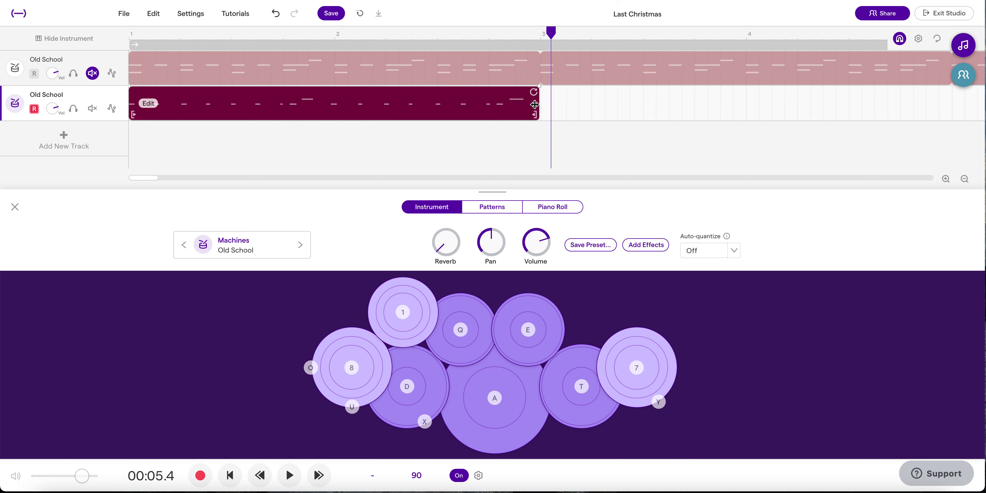
left_click(155, 110)
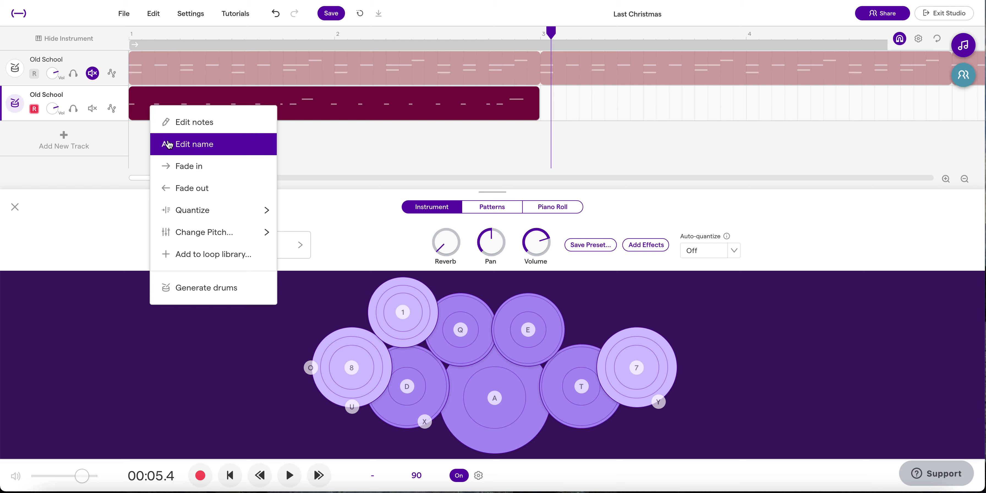
mouse_move(184, 208)
left_click(312, 269)
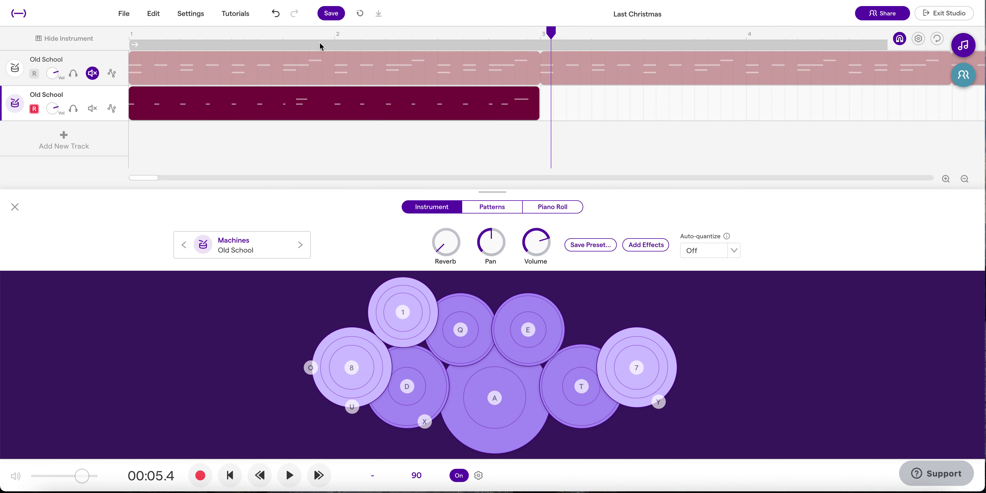
Step: Move the higher-pitched hi-hat note near the end of bar 1 one sixteenth later in the piano roll, and play the region
mouse_move(306, 104)
left_click(549, 206)
left_click_drag(299, 333, 313, 333)
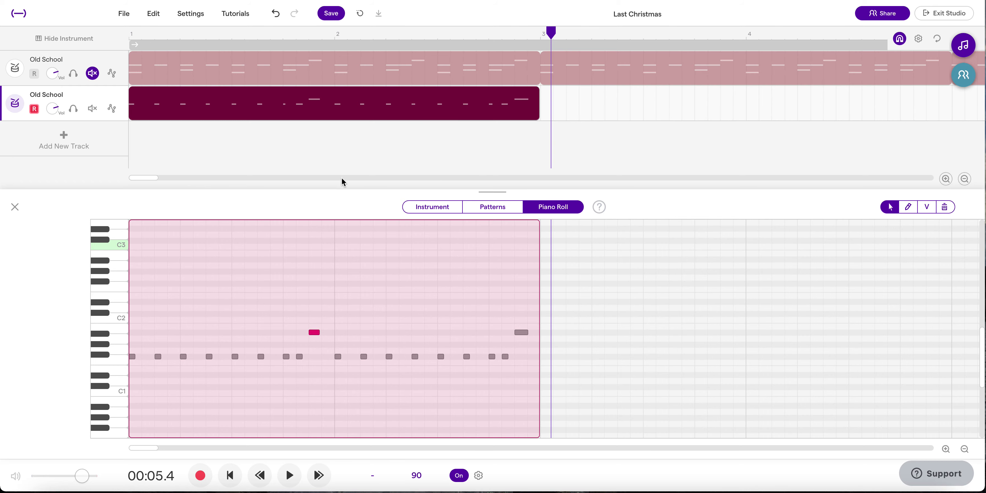
key("space")
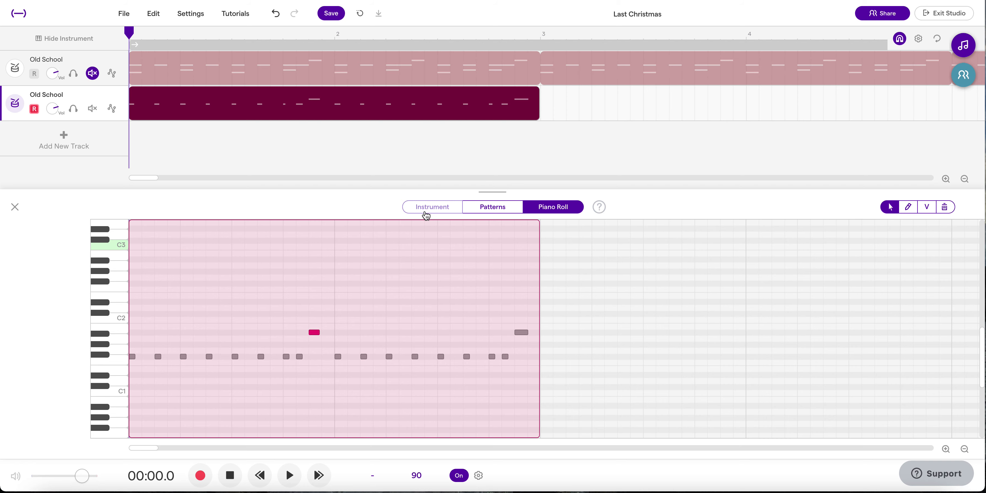
Step: Show the second track's playable drum kit and practise an alternating kick and snare pattern on the pads labelled A and D
left_click(426, 215)
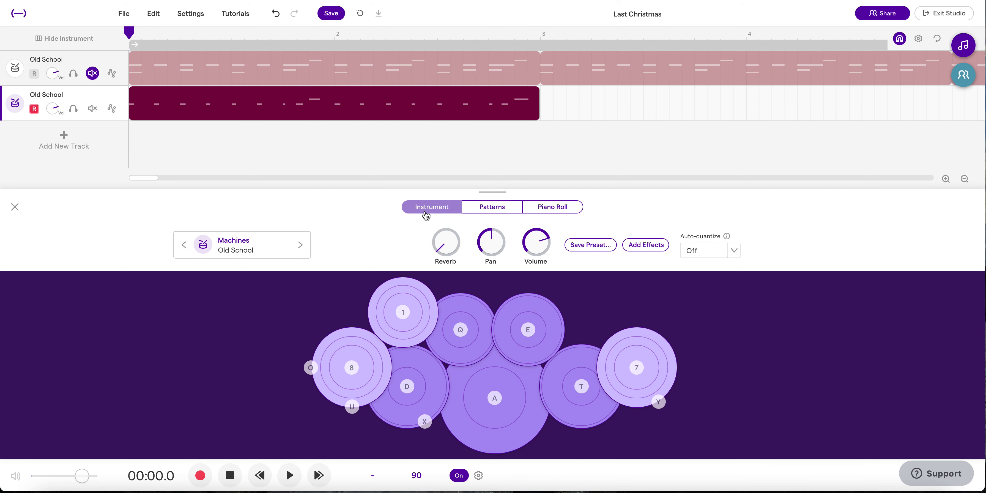
mouse_move(280, 115)
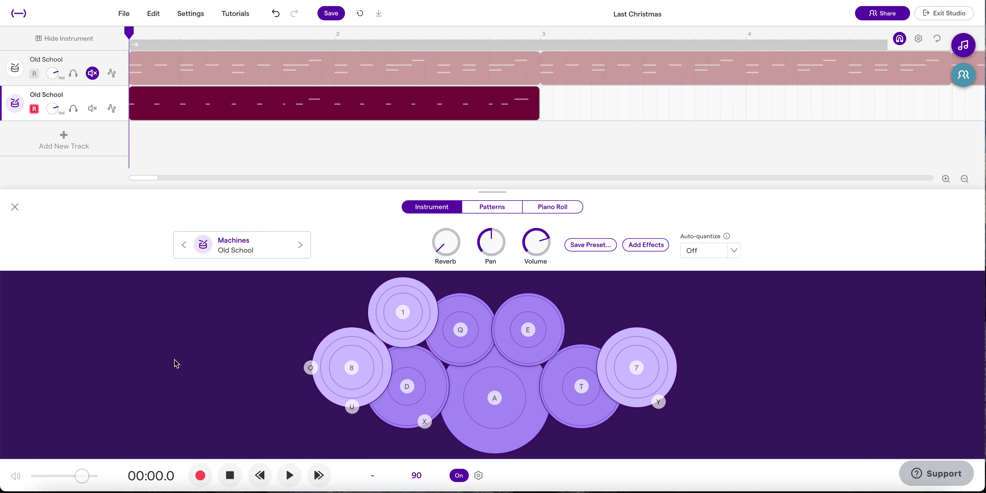
key("a")
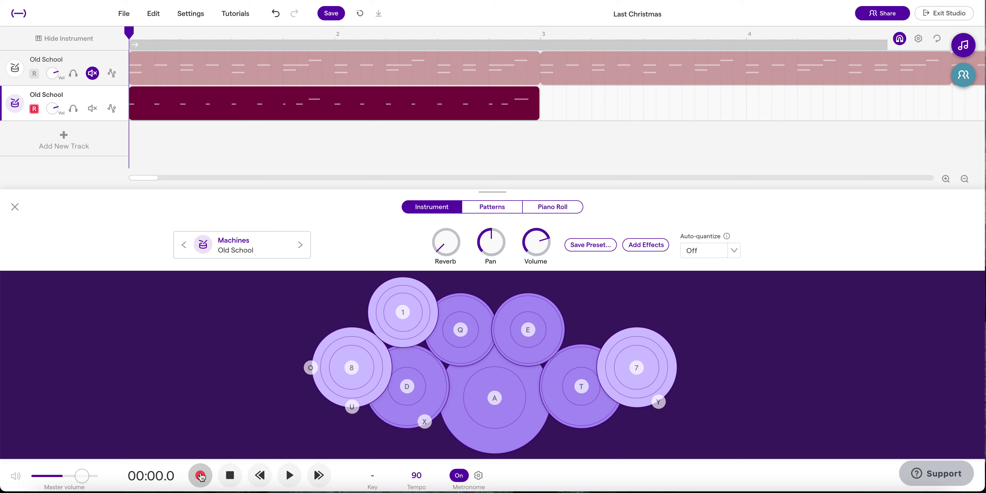
key("a")
key("a")
key("d")
key("a")
key("d")
key("a")
key("d")
key("d")
key("a")
key("d")
key("a")
key("d")
key("a")
key("d")
key("a")
key("d")
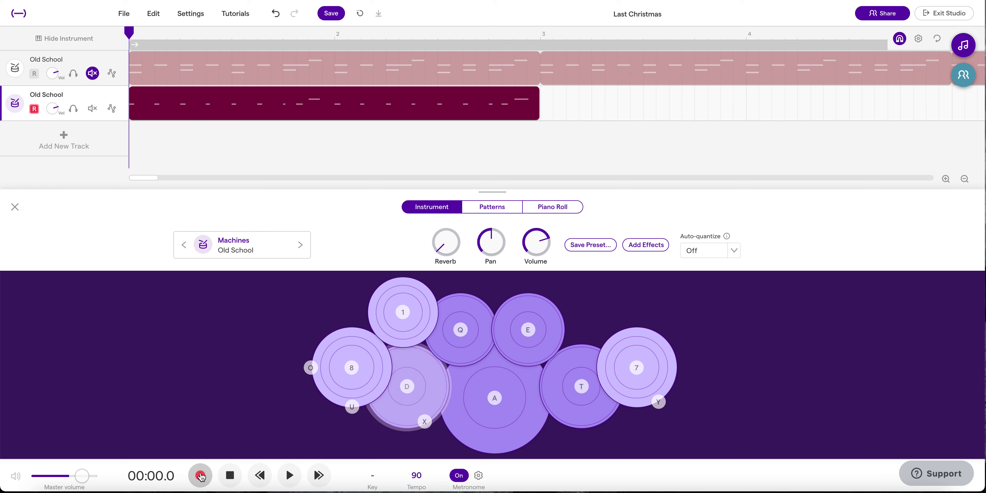
key("d")
key("a")
key("d")
key("a")
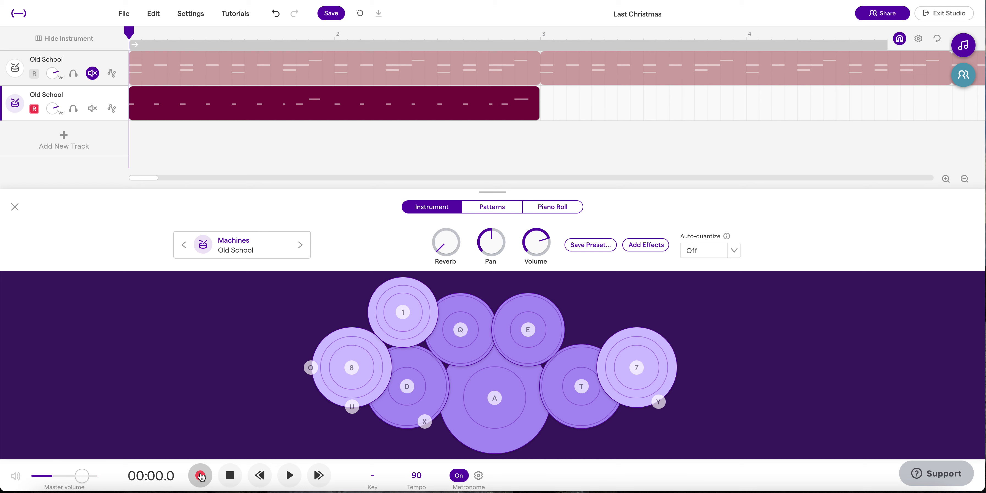
key("d")
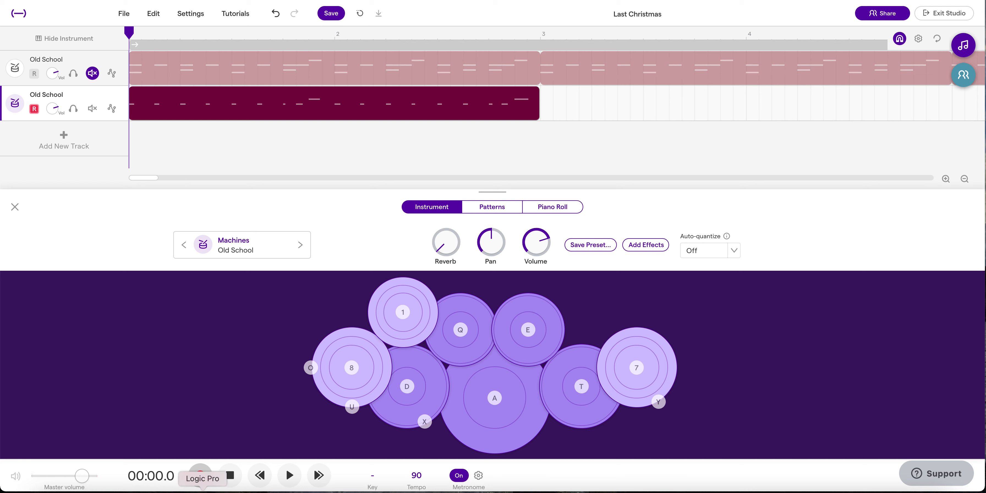
Step: Record a kick and snare part over the two-bar hi-hat region with pads A and D, and trim the region to end at bar 3
left_click(200, 476)
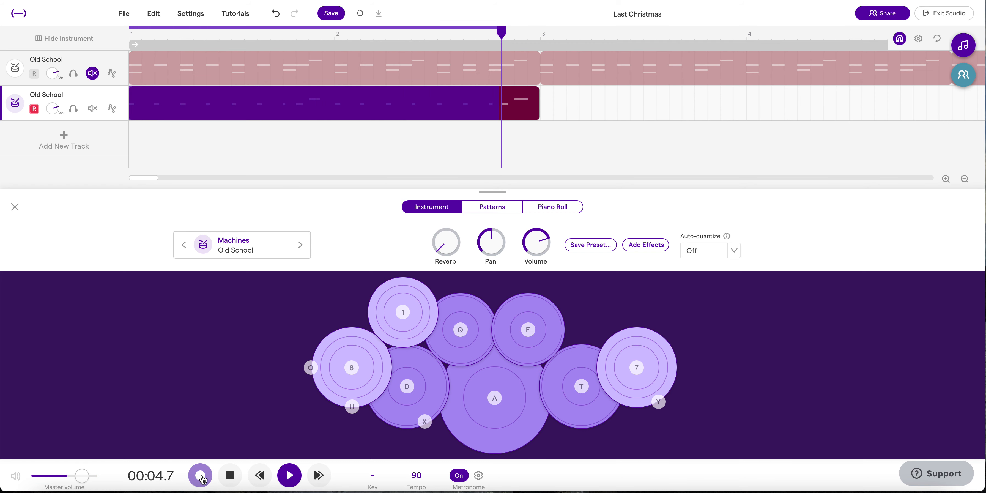
left_click(201, 476)
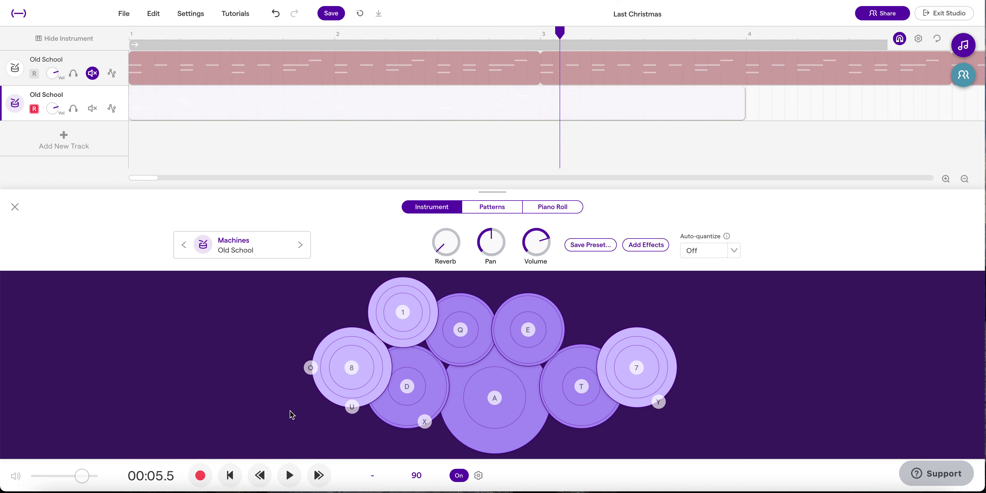
left_click(727, 113)
left_click_drag(744, 107, 535, 106)
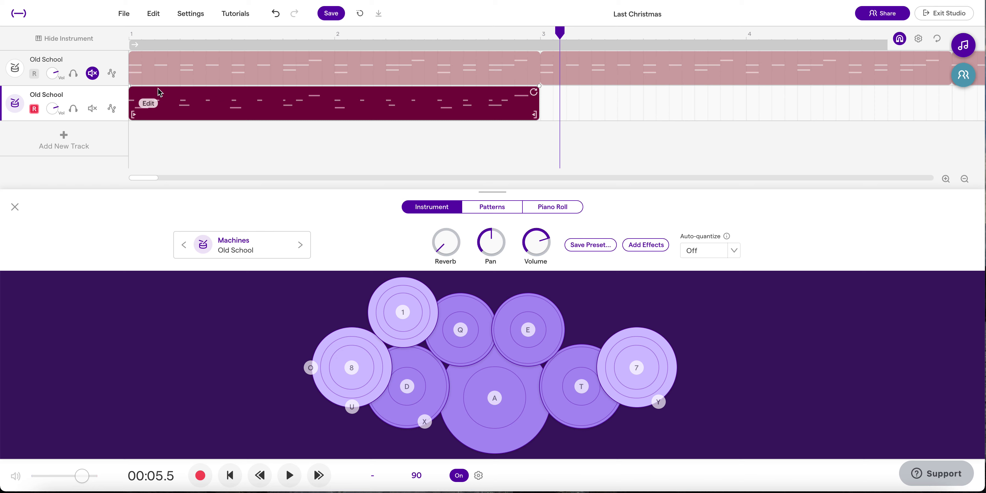
Step: Quantize the combined drum region to 1/16 and play it back from the start
right_click(145, 106)
mouse_move(179, 209)
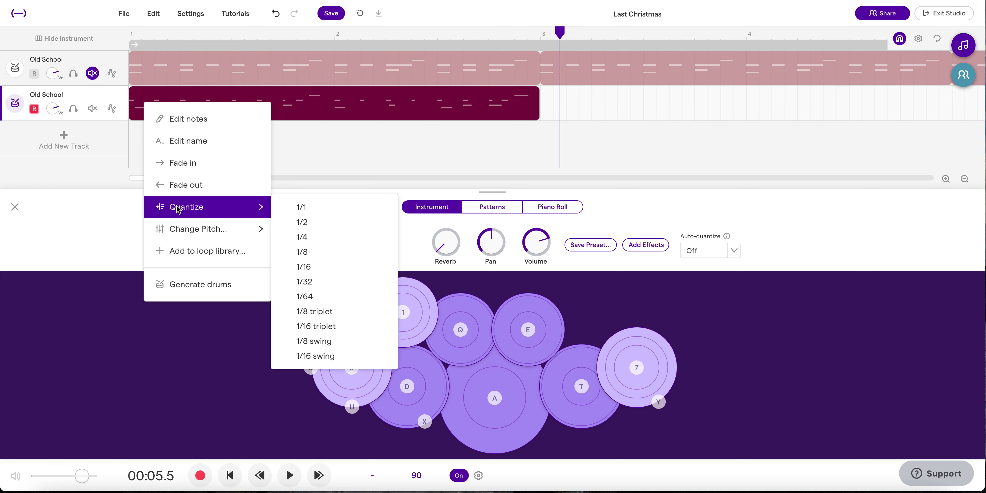
left_click(297, 264)
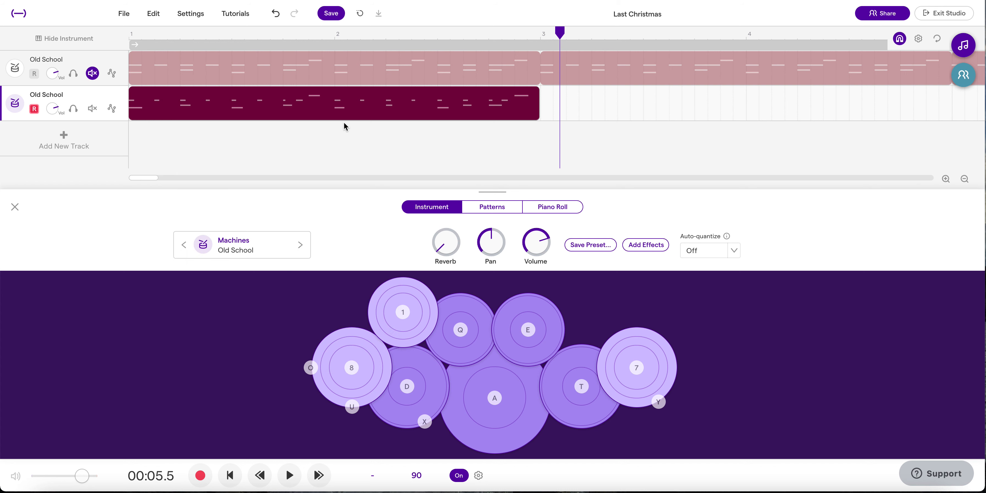
key("Return")
key("space")
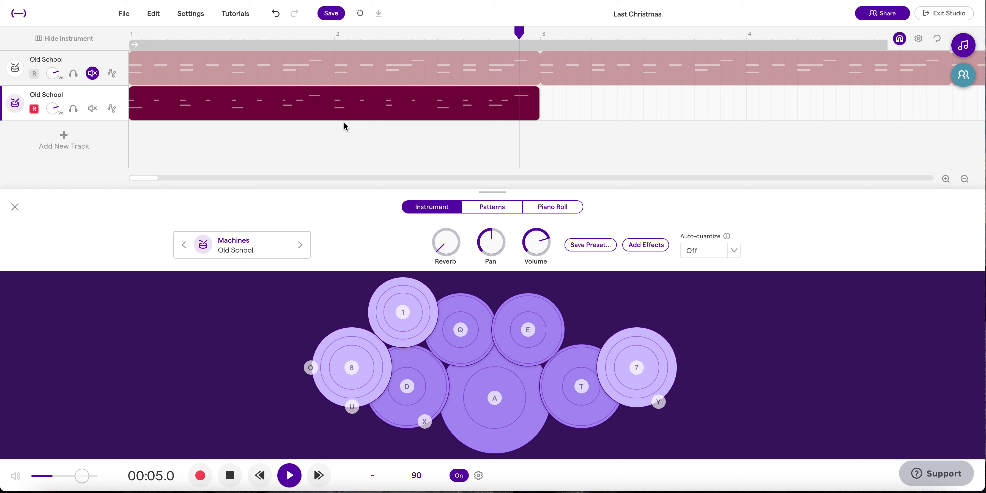
key("space")
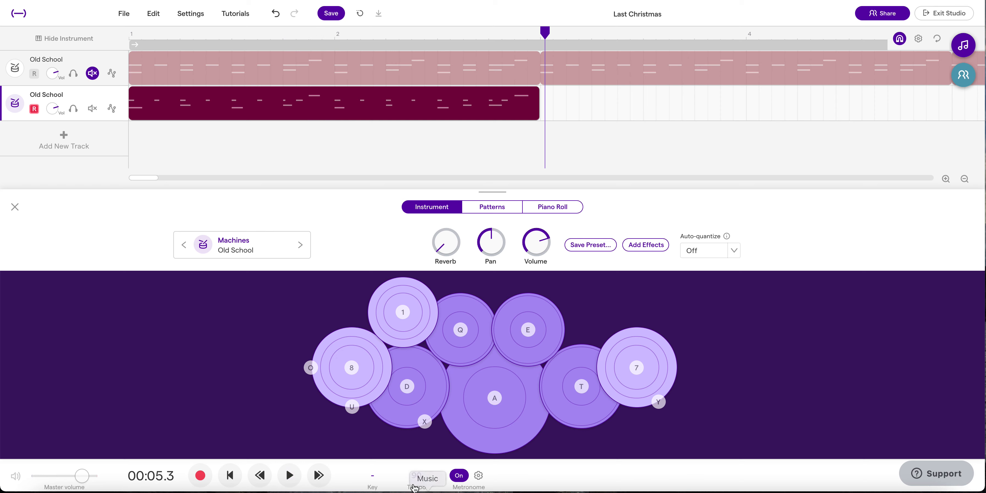
Step: Set the project tempo to 116 BPM, check the beat by playing it, and save the project
left_click(416, 481)
left_click(417, 414)
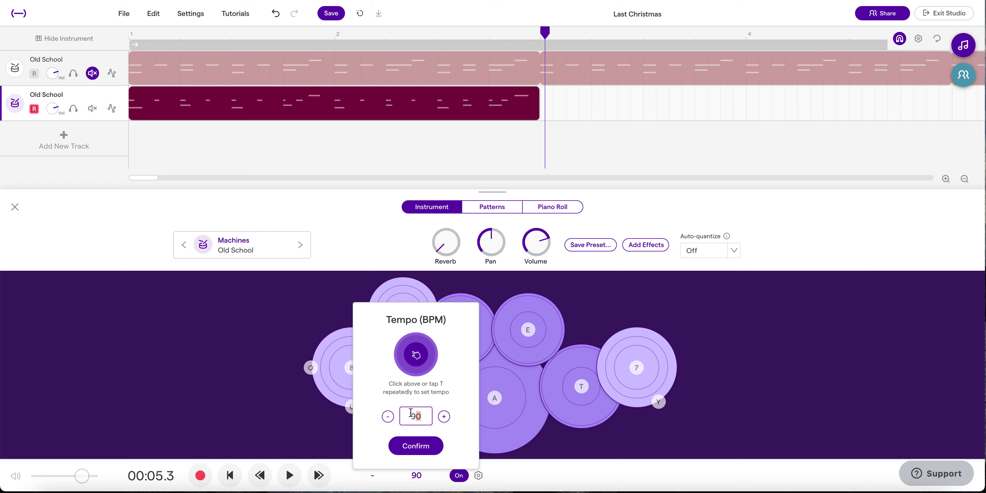
type("116")
key("Return")
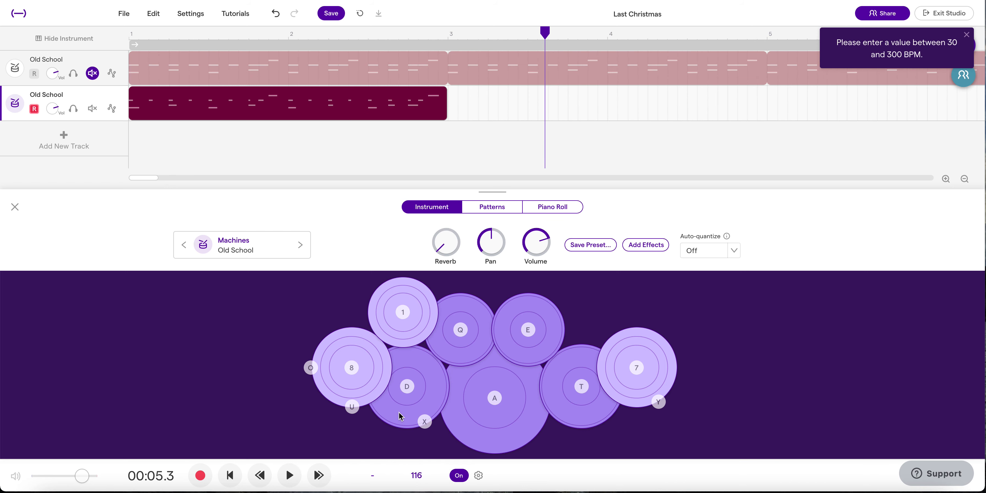
key("space")
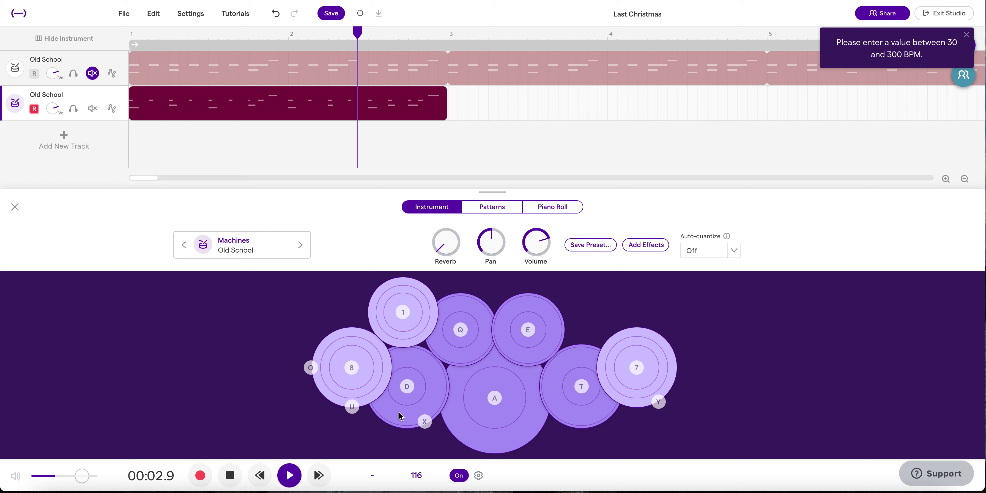
key("space")
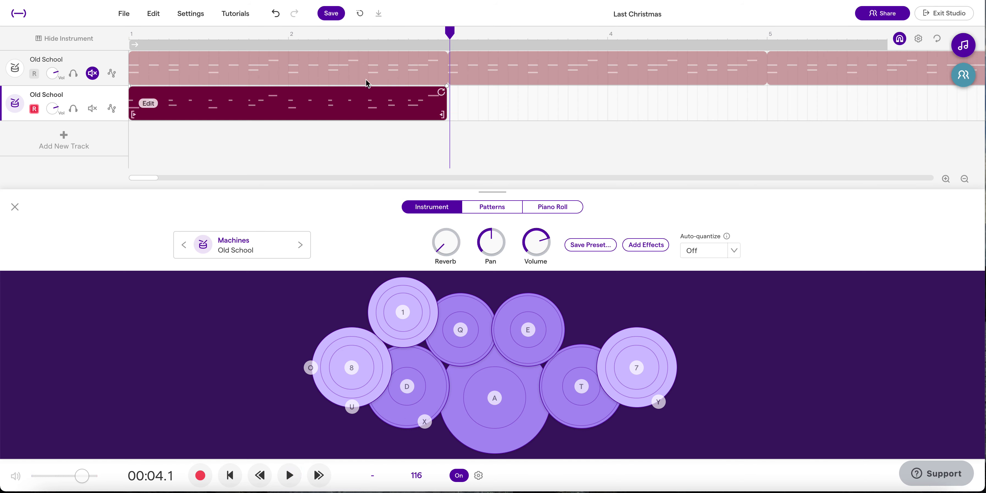
left_click(337, 15)
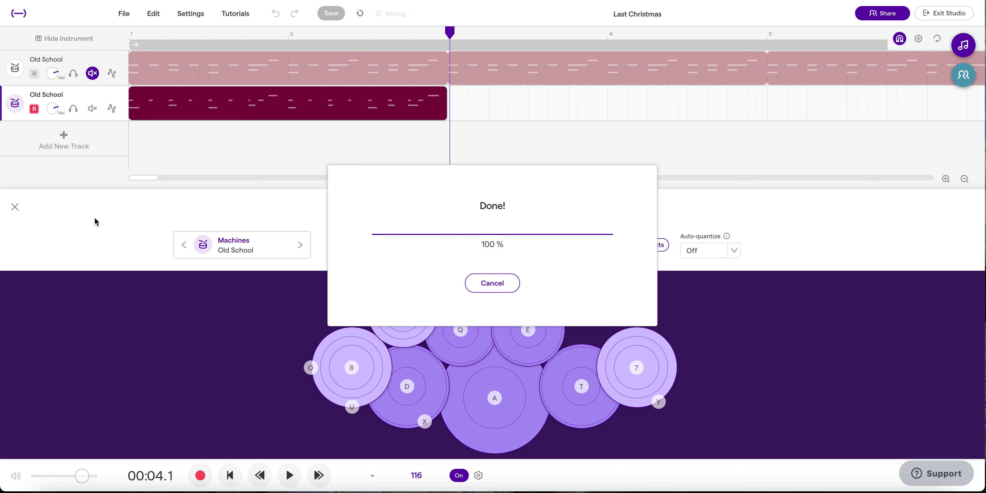